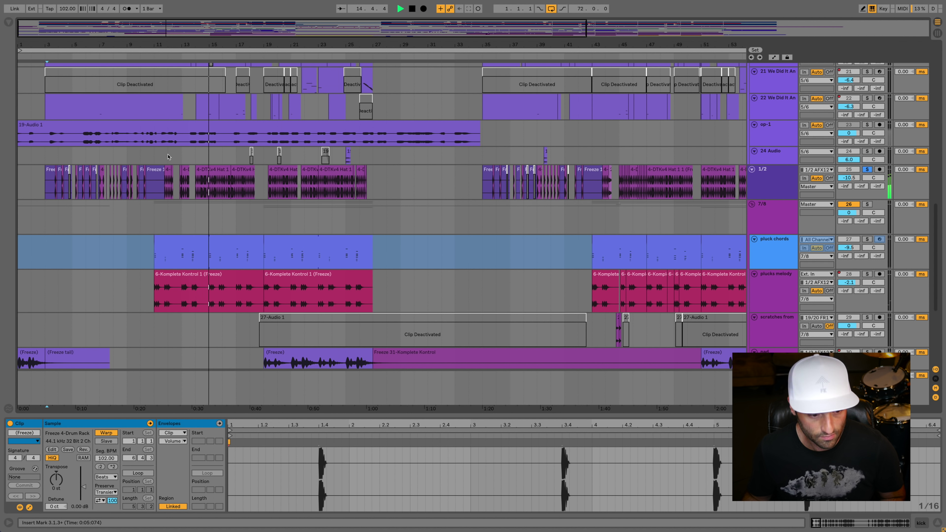
Step: Audition the soloed vox track from its frozen clip starting at 3.4.1
scroll(170, 157, up, 10)
key(space)
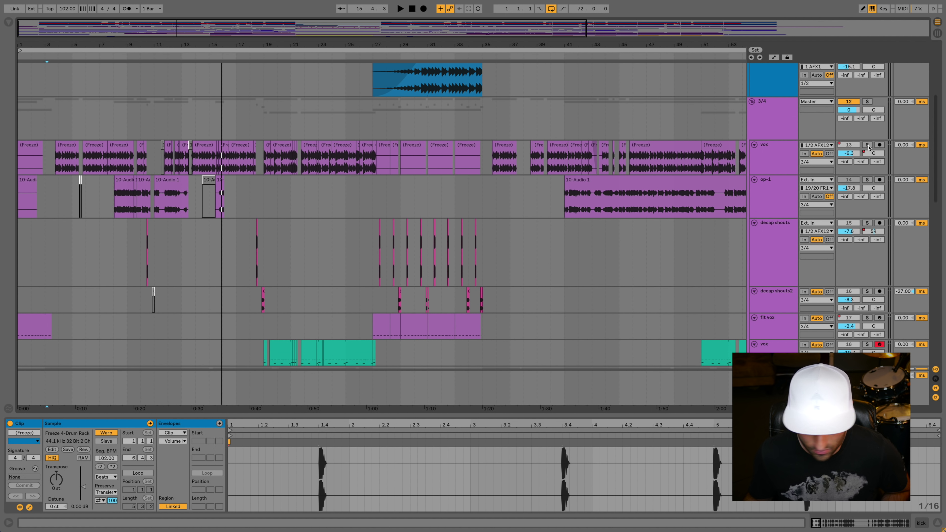
click(69, 151)
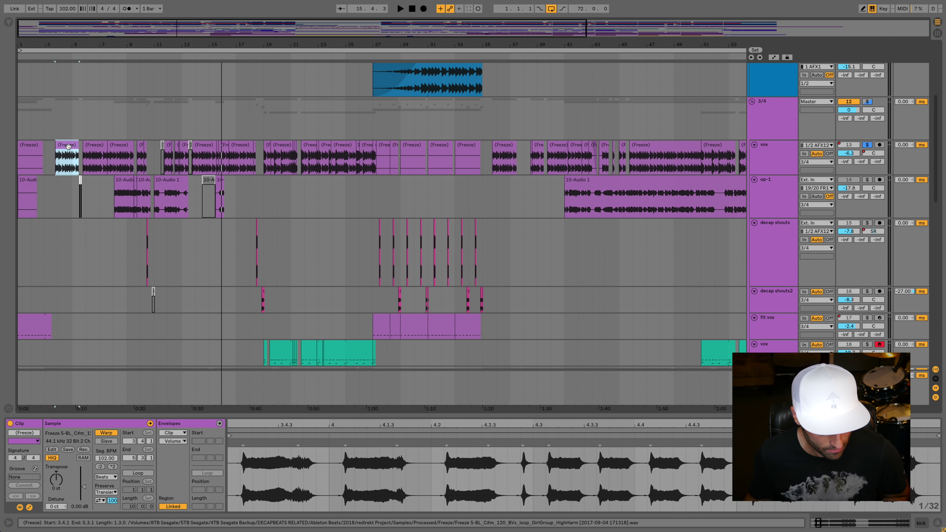
key(space)
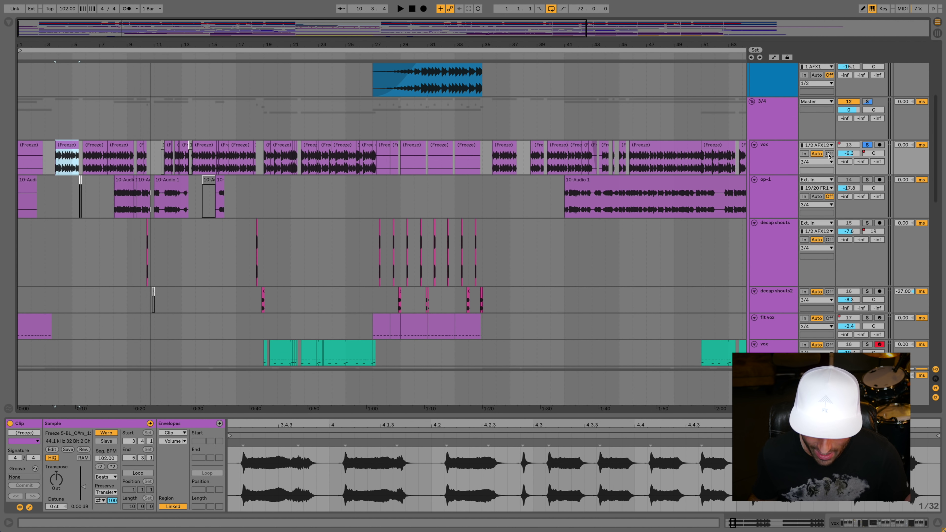
Step: Solo the 5/6 group track and play it from just after bar 3
click(787, 155)
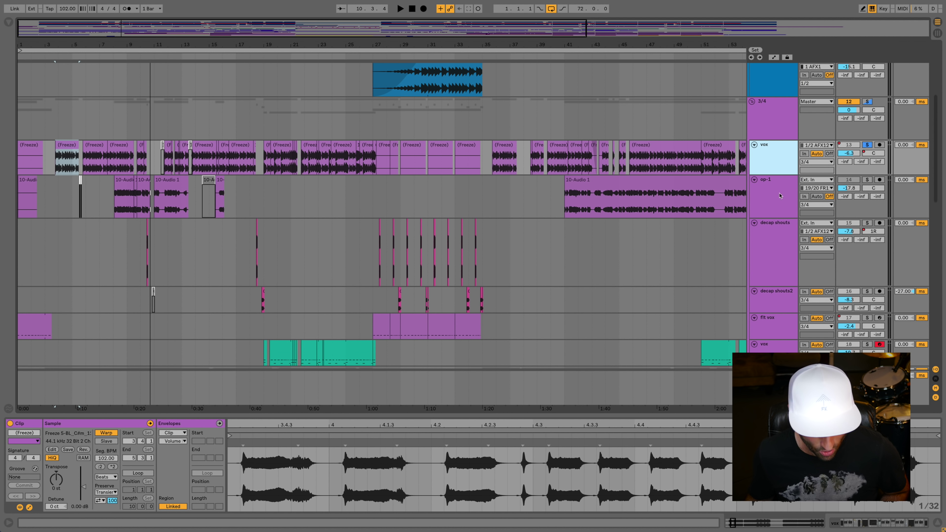
scroll(666, 261, down, 5)
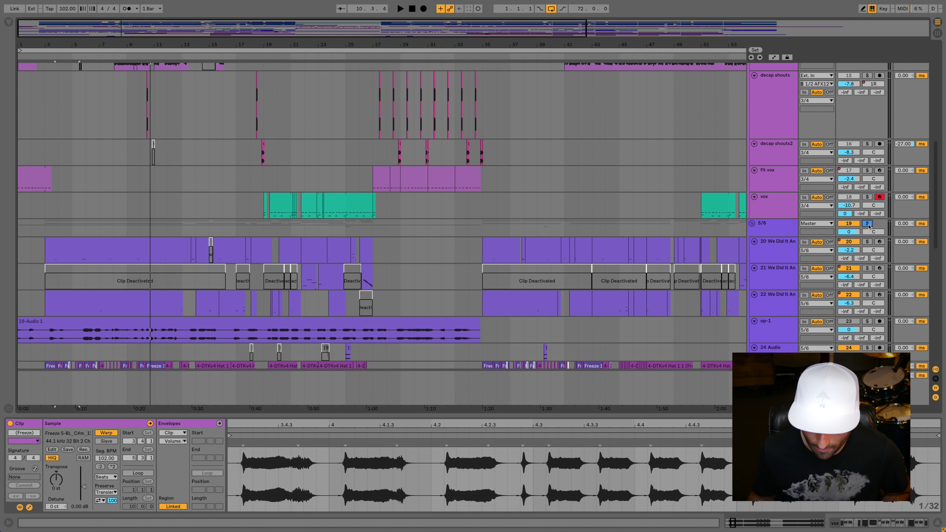
click(775, 229)
key(space)
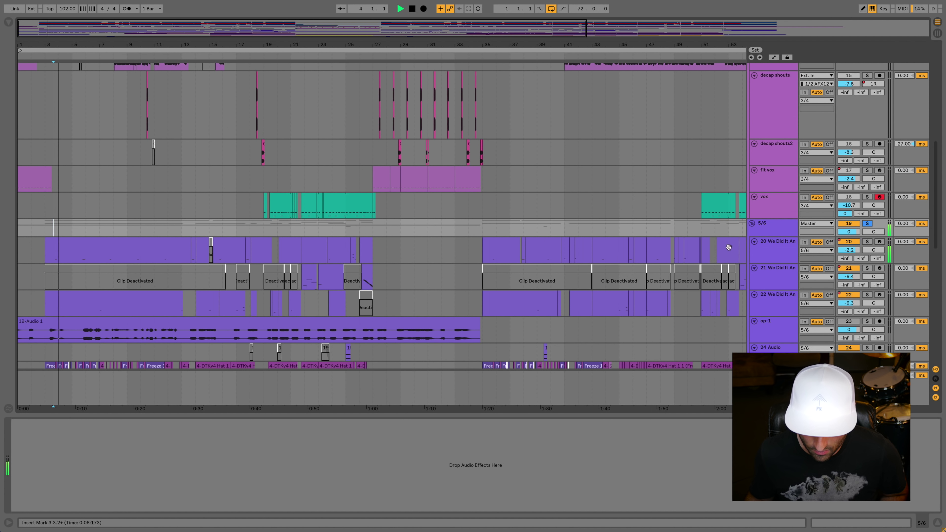
Step: Examine the device chain of the We Did It Analog 808 track 20 during playback, from the sampler through to the Utility
click(782, 248)
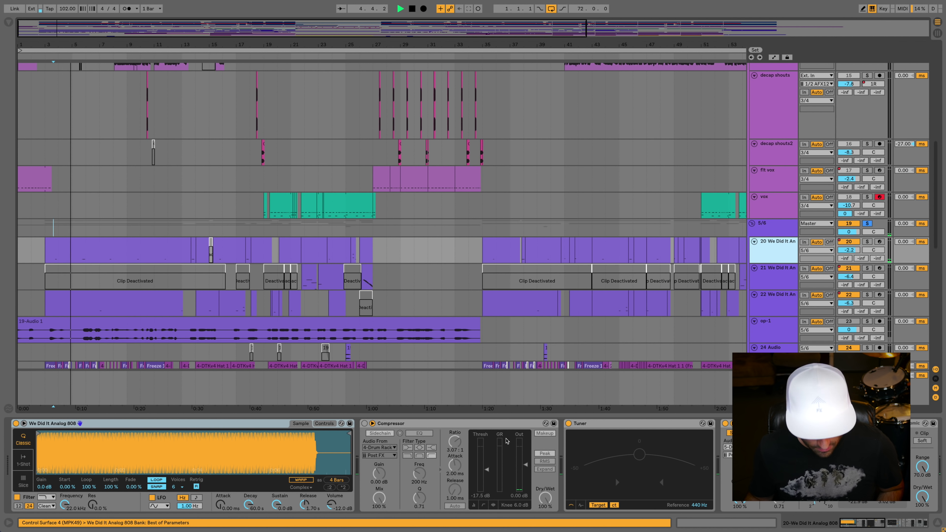
scroll(529, 469, right, 6)
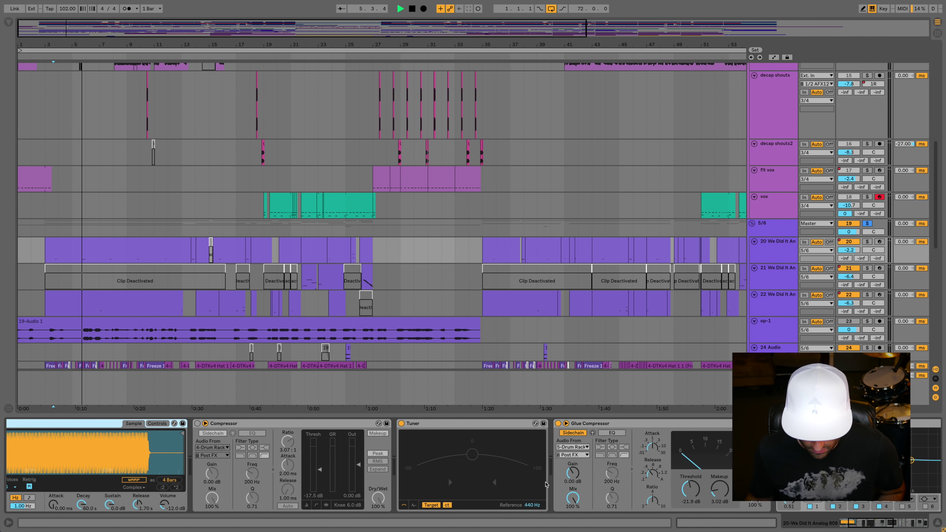
scroll(546, 484, right, 8)
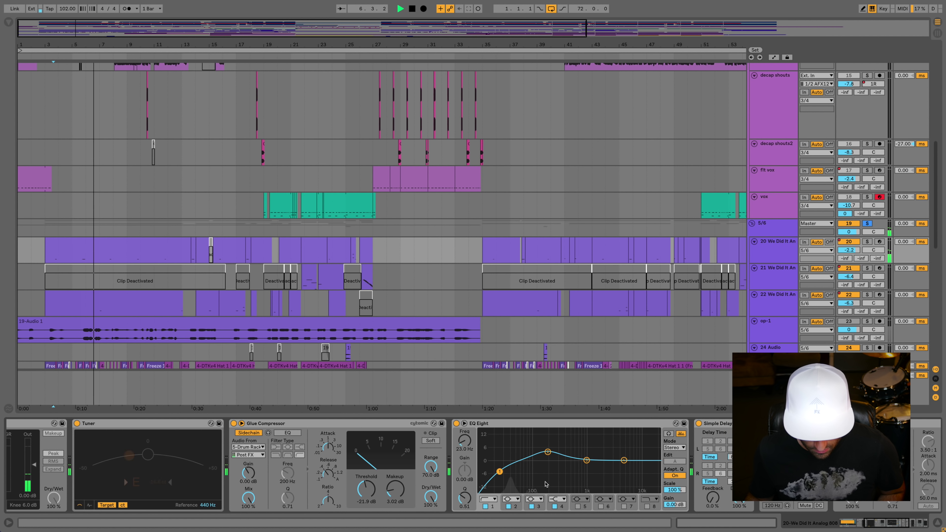
scroll(546, 484, right, 5)
scroll(546, 484, right, 3)
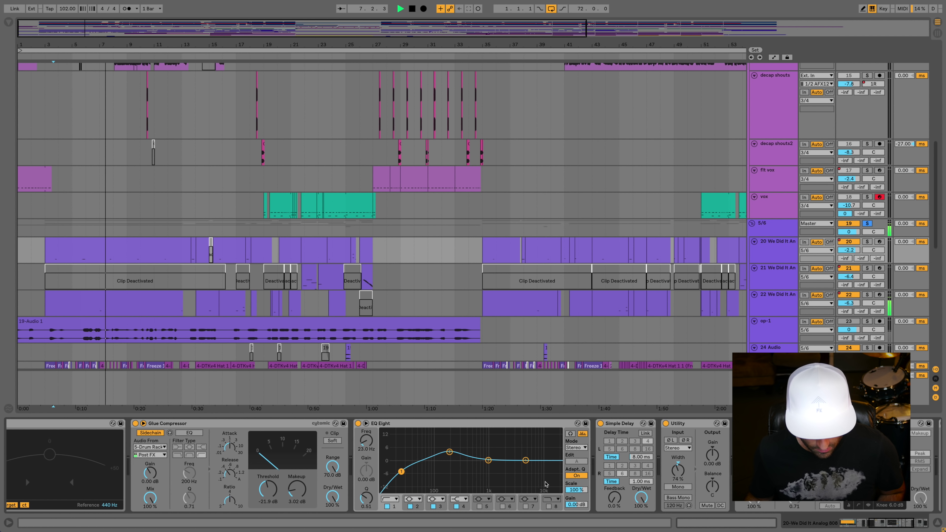
scroll(546, 483, right, 2)
scroll(546, 484, right, 5)
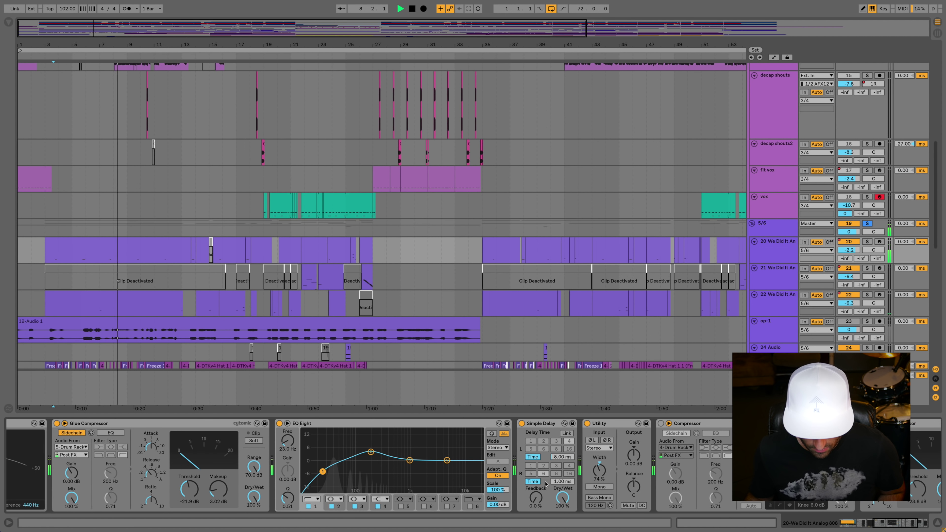
scroll(546, 484, left, 8)
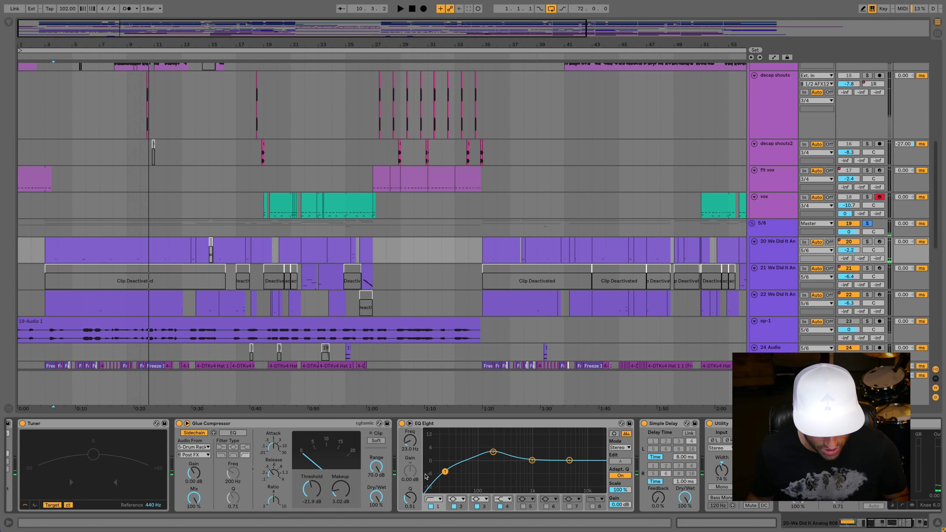
Step: Inspect the 808 track's Compressor and first Glue Compressor, including the Glue Compressor's sidechain audio source
click(314, 427)
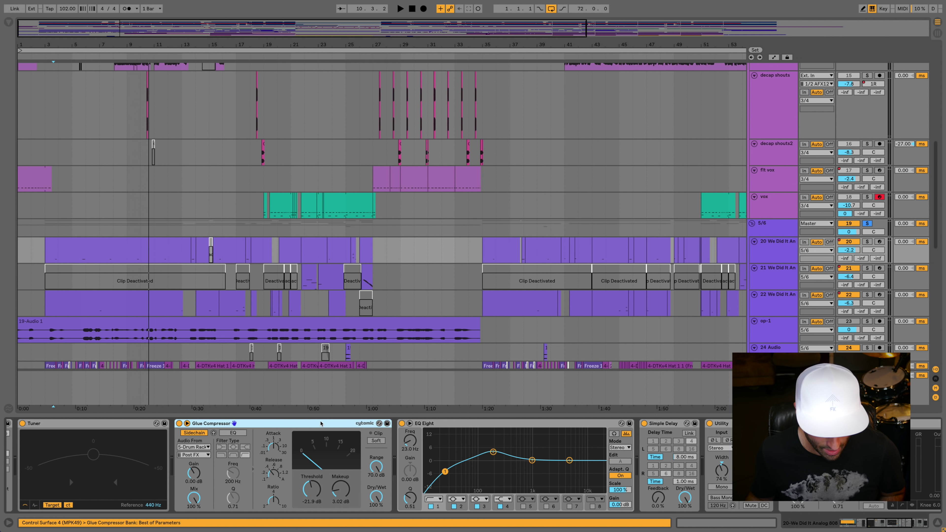
scroll(316, 426, left, 8)
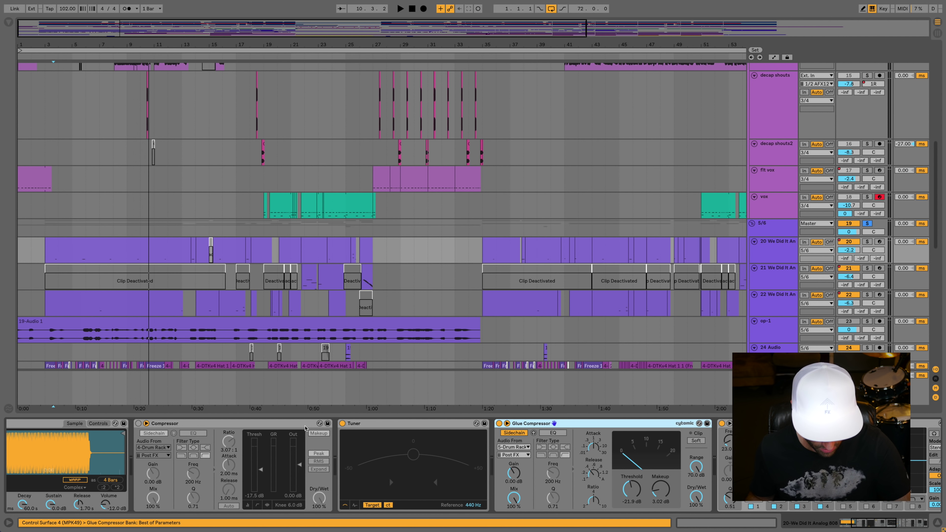
click(235, 430)
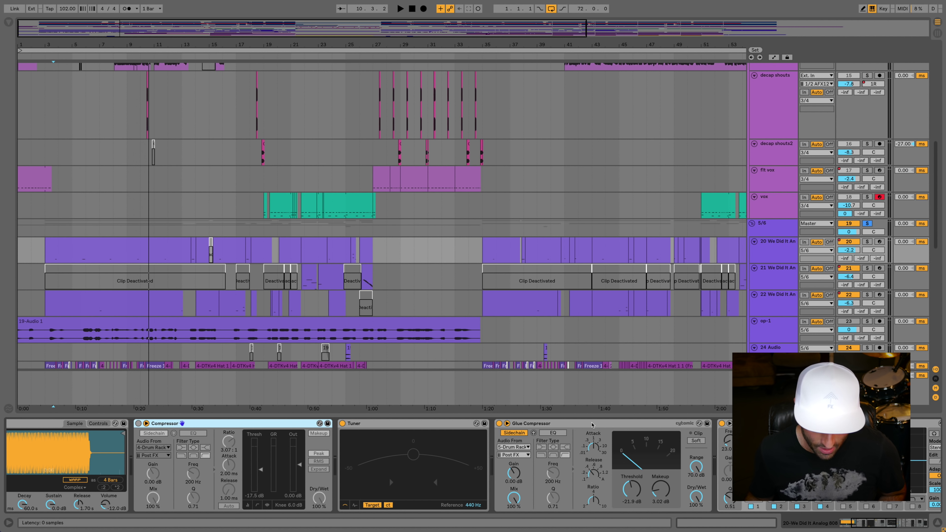
click(580, 427)
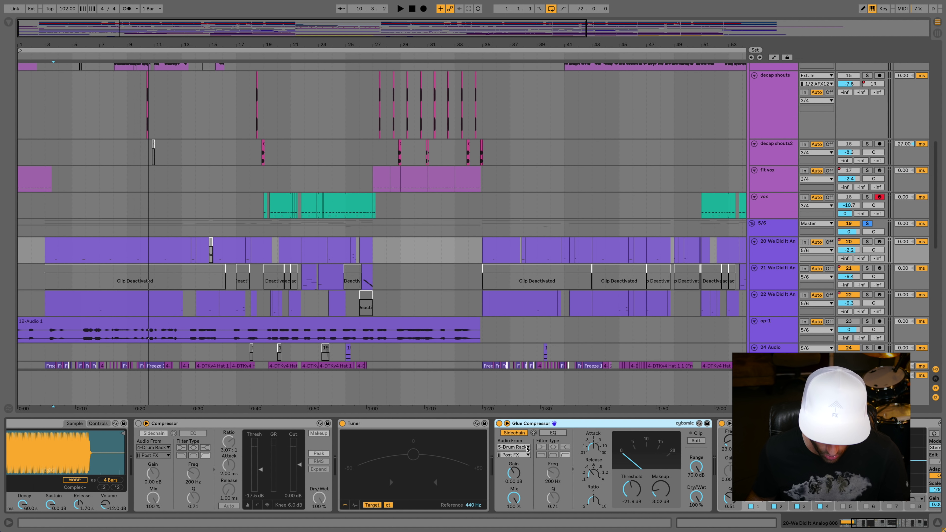
click(528, 449)
click(527, 450)
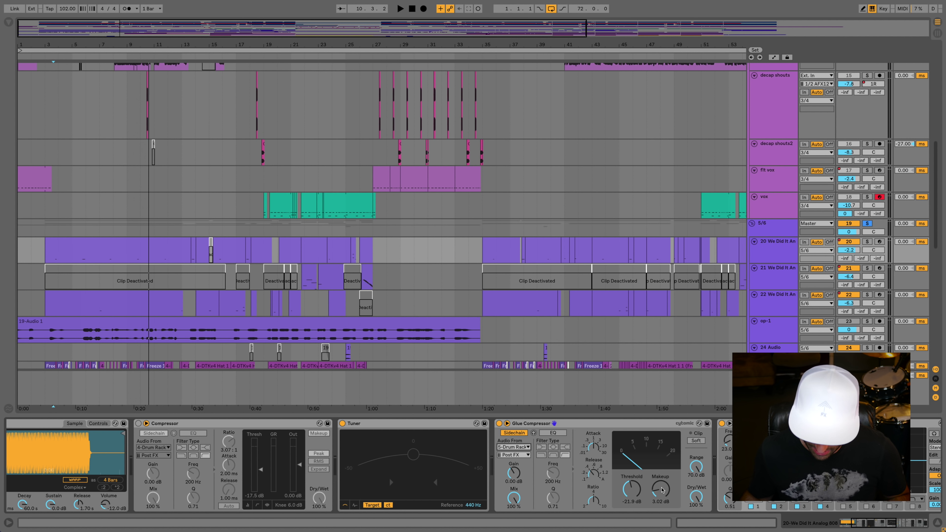
Step: Select the second band in the 808 track's EQ Eight and review the Simple Delay, Utility and Compressor following it
scroll(708, 463, right, 5)
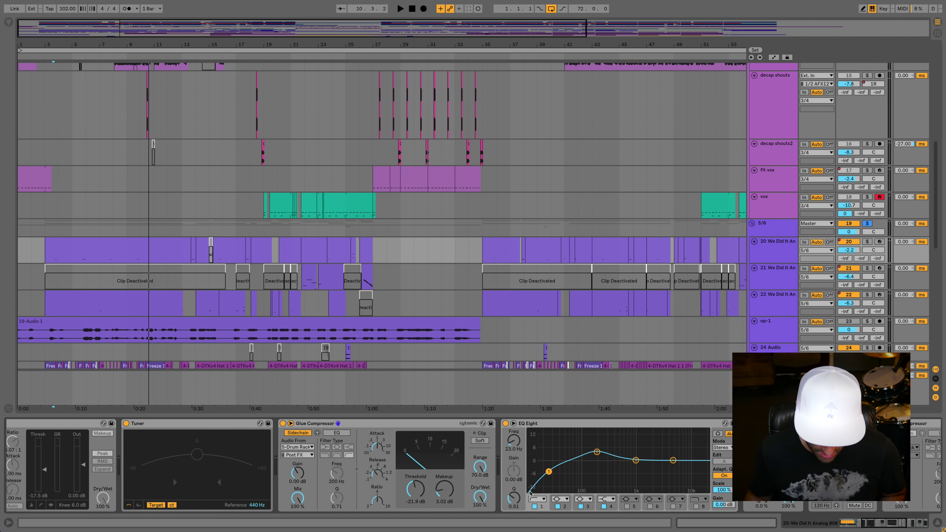
click(597, 452)
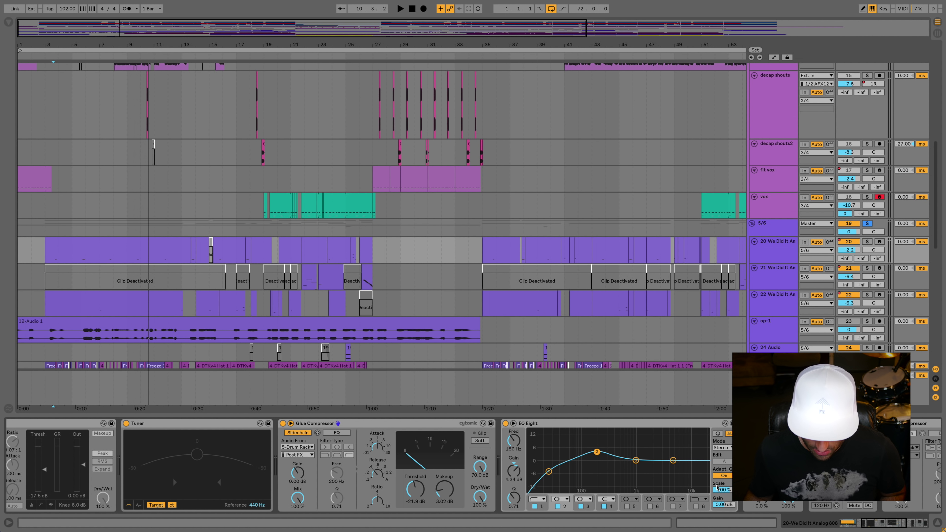
scroll(712, 485, right, 10)
scroll(712, 485, right, 2)
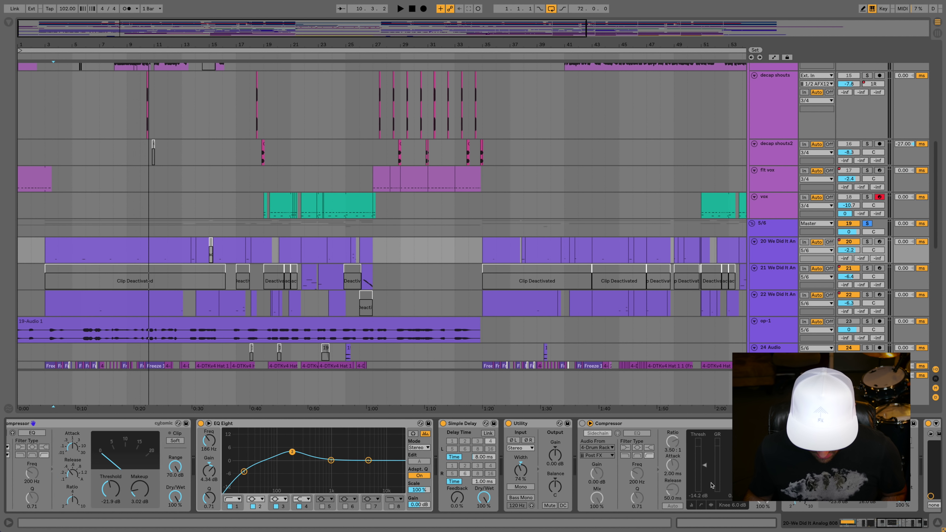
scroll(635, 476, right, 2)
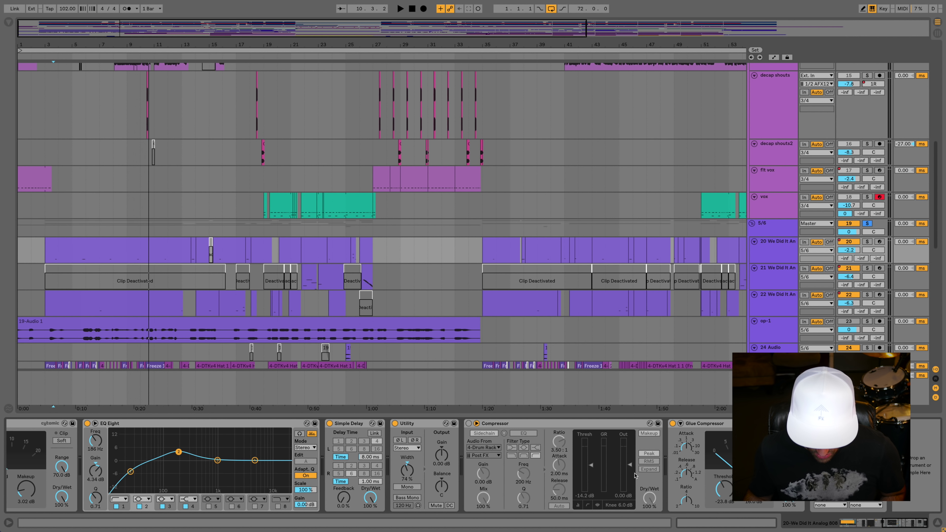
Step: Select the 808 chain's second Glue Compressor, then view the CamelCrusher plug-in window and close it
click(704, 424)
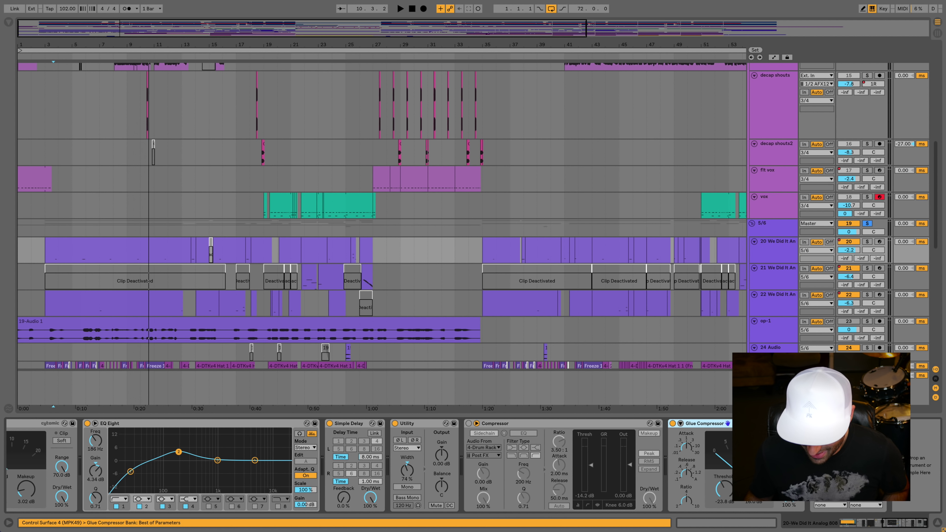
click(830, 424)
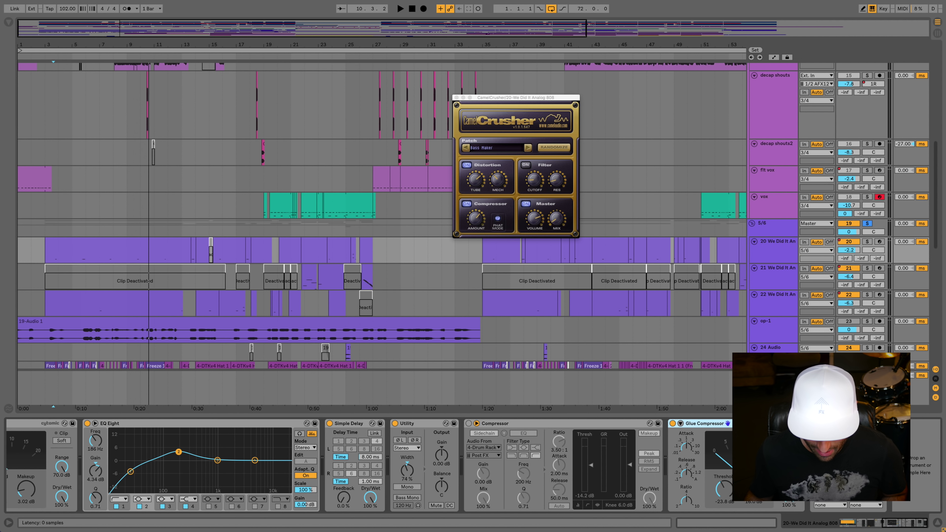
click(457, 98)
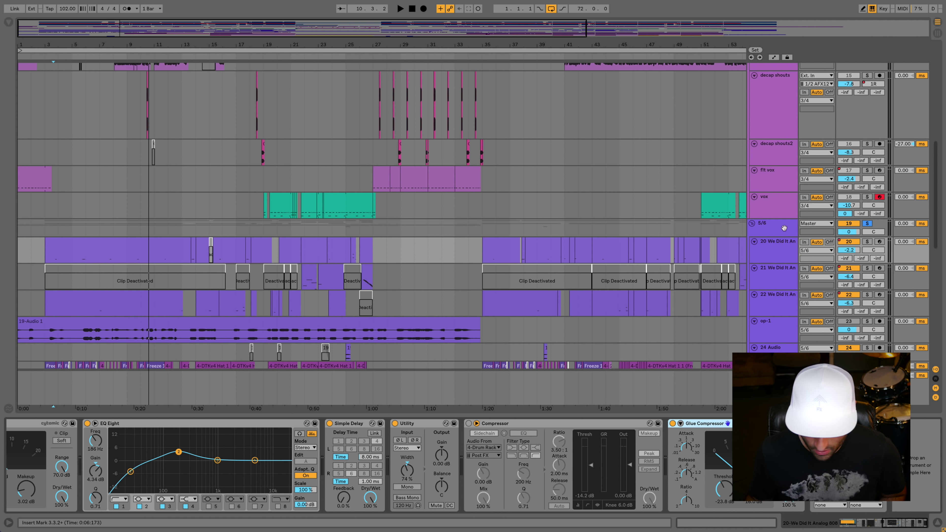
Step: Solo the We Did It Analog 808 track 20 and play it from about bar 3
click(867, 242)
click(52, 259)
key(space)
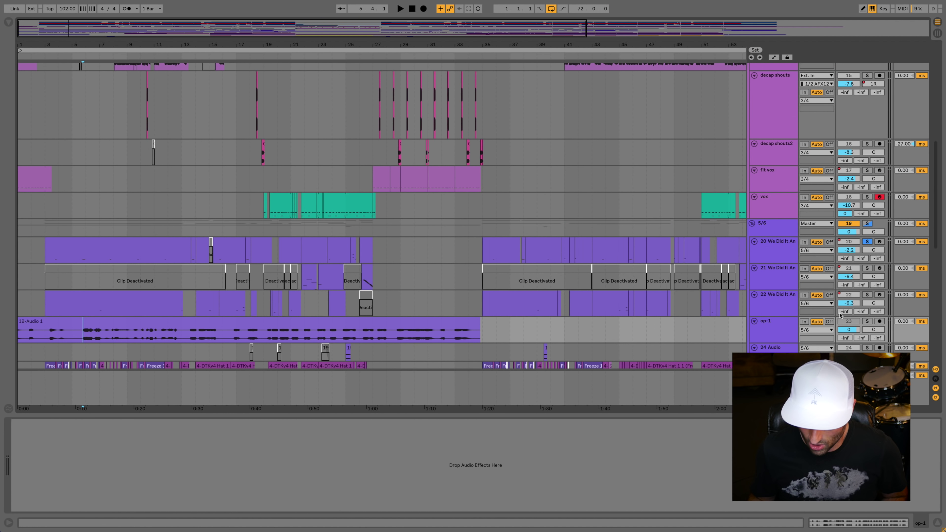
Step: Solo the op-1 track 23 and play it from 5.4.1
click(869, 322)
click(84, 334)
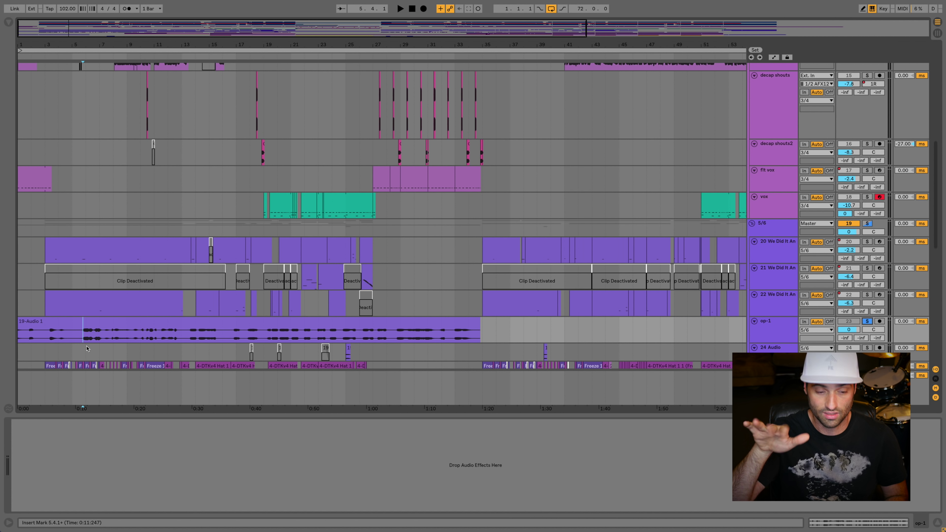
key(space)
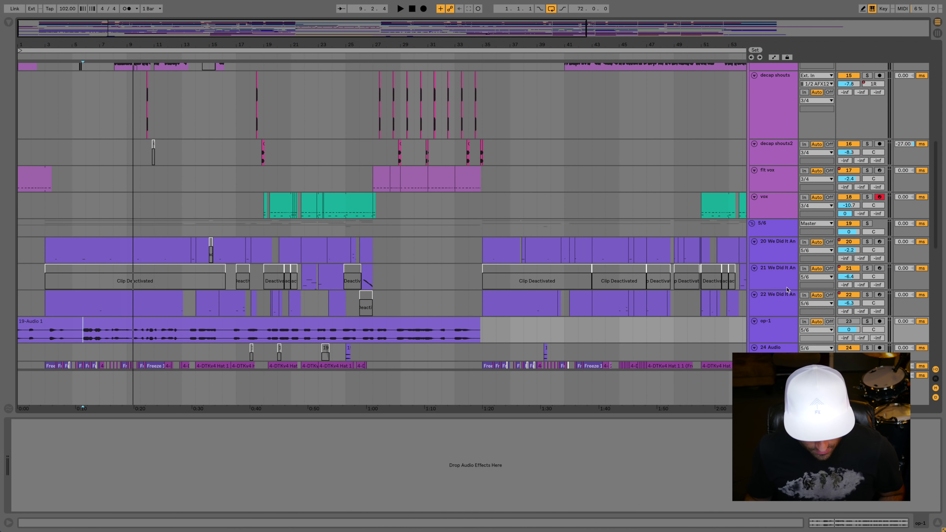
Step: Solo the 24 Audio track and play its short clip from bar 25
scroll(566, 263, down, 5)
scroll(566, 263, up, 10)
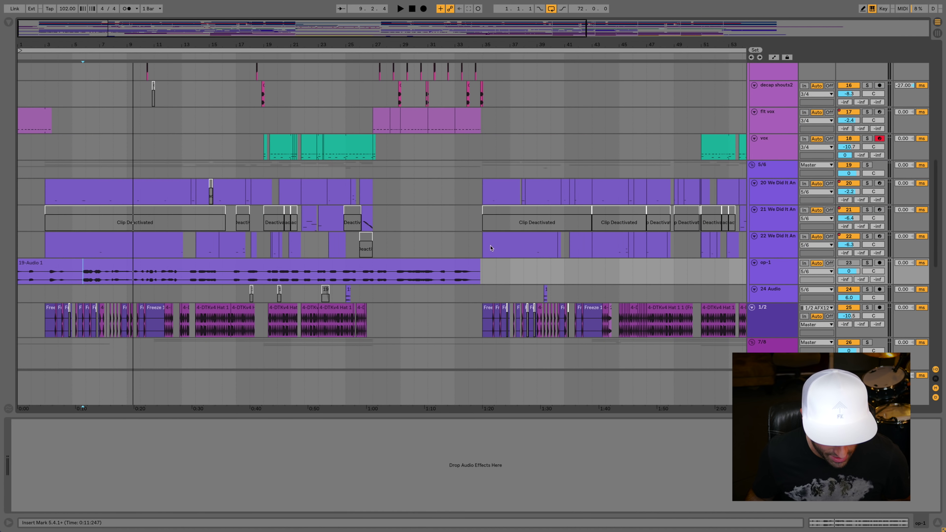
scroll(338, 238, up, 3)
scroll(338, 238, down, 10)
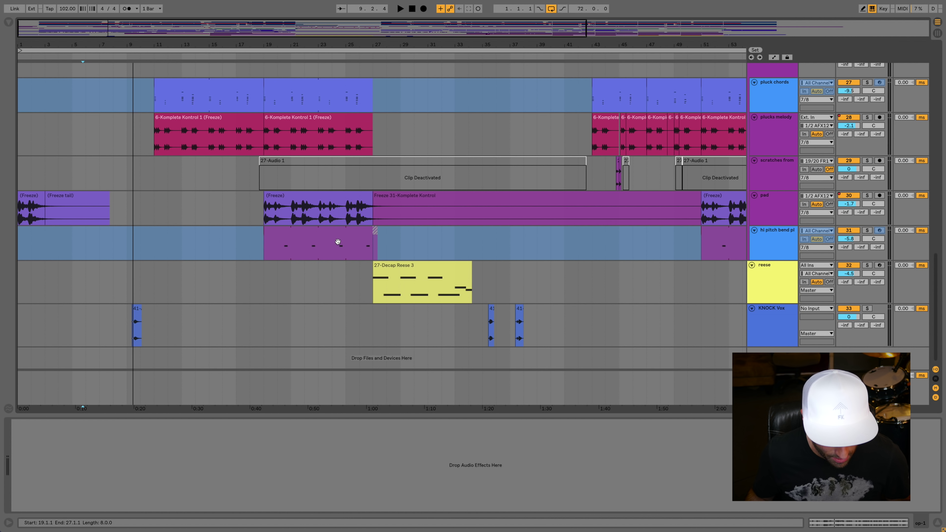
scroll(337, 242, up, 4)
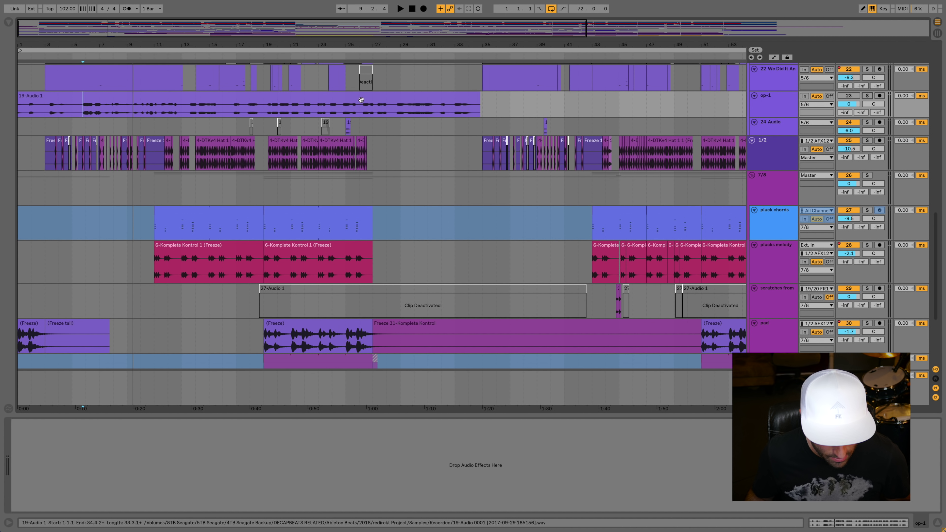
click(344, 129)
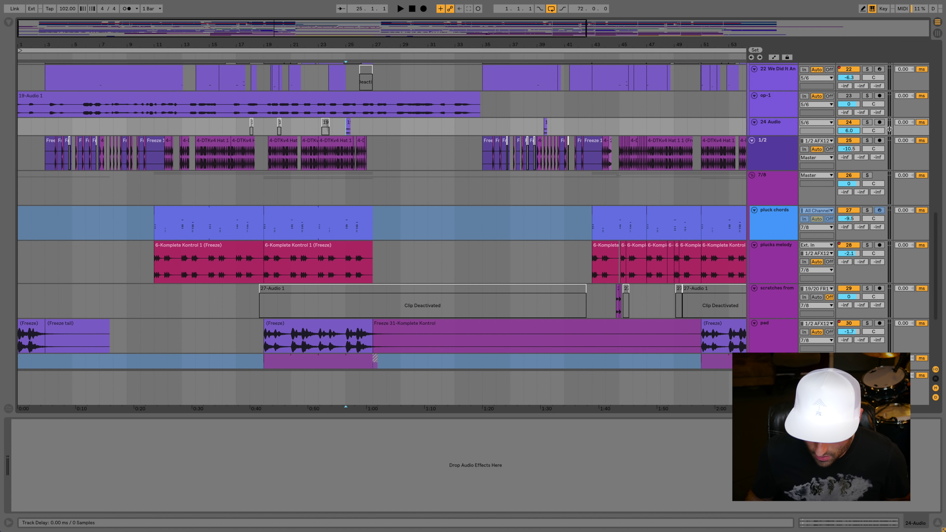
click(868, 123)
key(space)
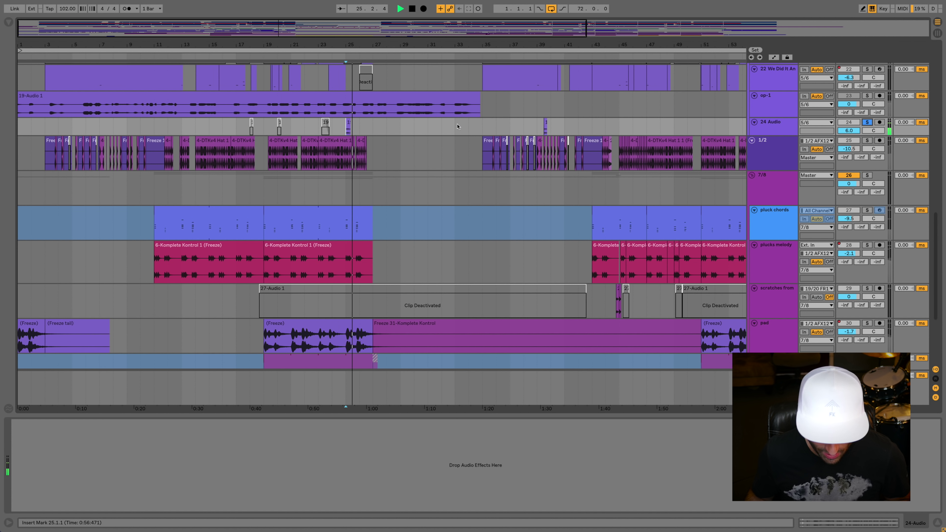
Step: Play the soloed 24 Audio clip near bar 39 from 39.2.1, then set the playback start near bar 38 on the op-1 track
scroll(541, 158, up, 2)
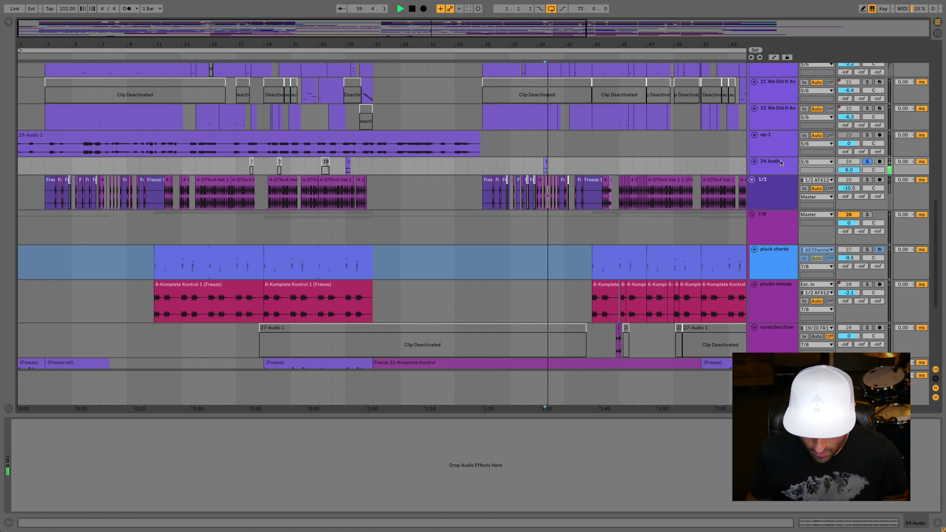
click(542, 169)
key(space)
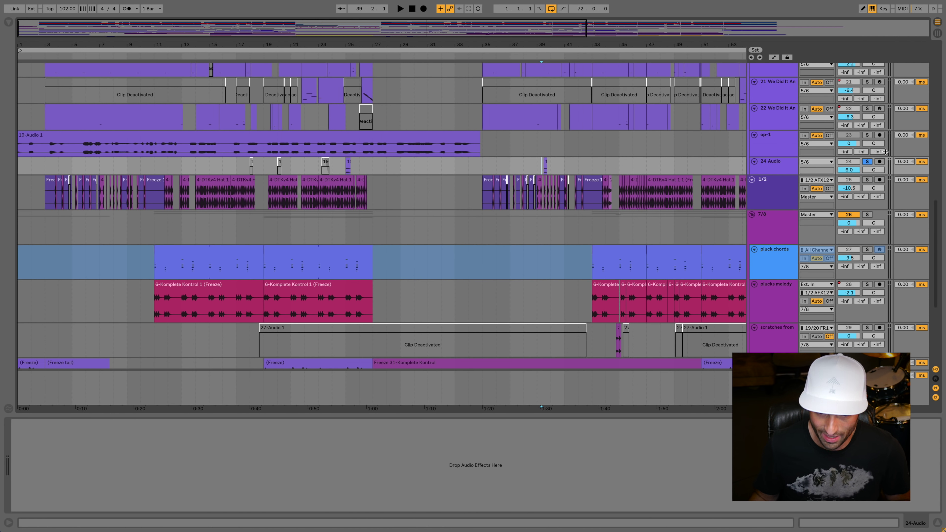
click(528, 144)
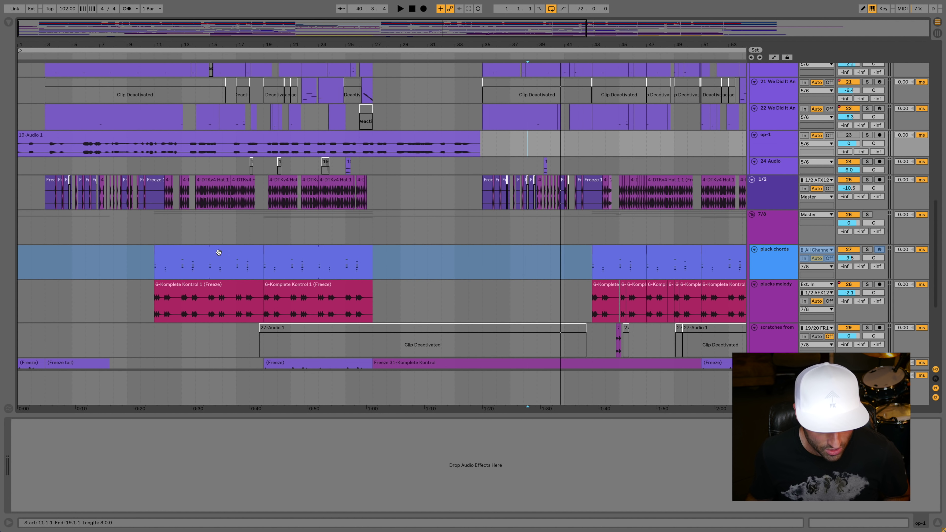
Step: Solo the pluck chords track and play its clip from bar 11 with its notes open in a taller editor
click(218, 252)
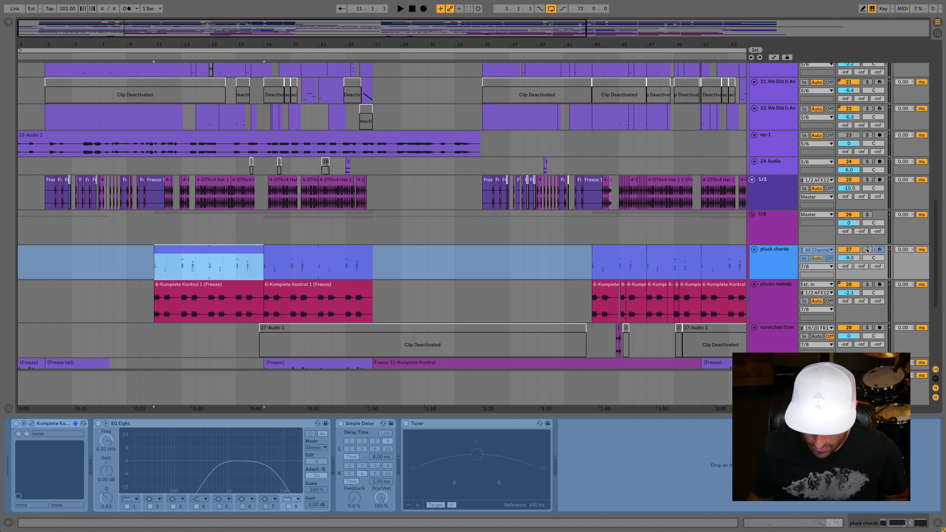
click(867, 250)
double_click(216, 264)
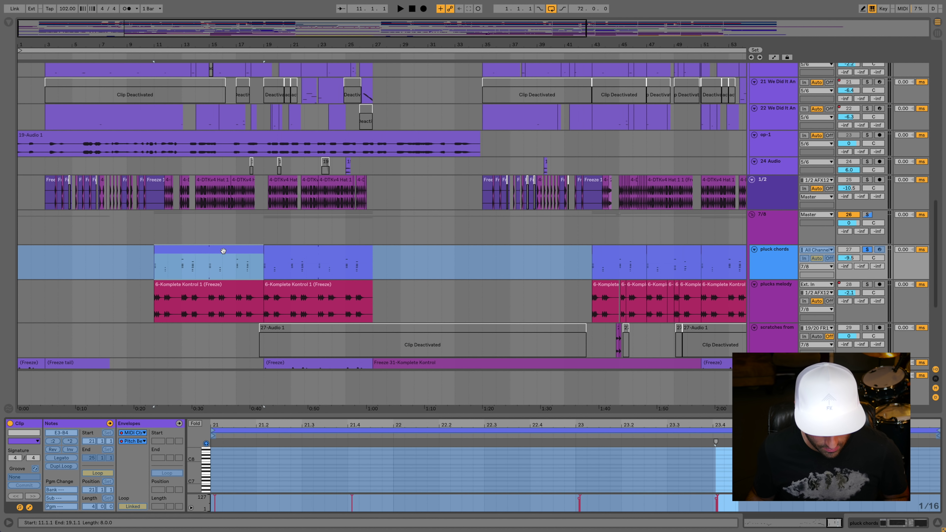
drag(514, 409, 522, 301)
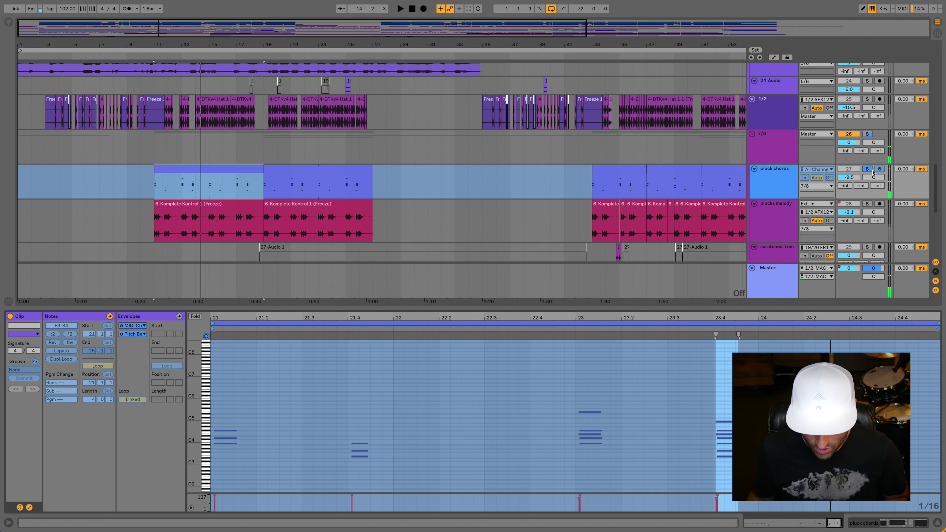
Step: Solo the plucks melody track and play its clip from bar 11
click(868, 204)
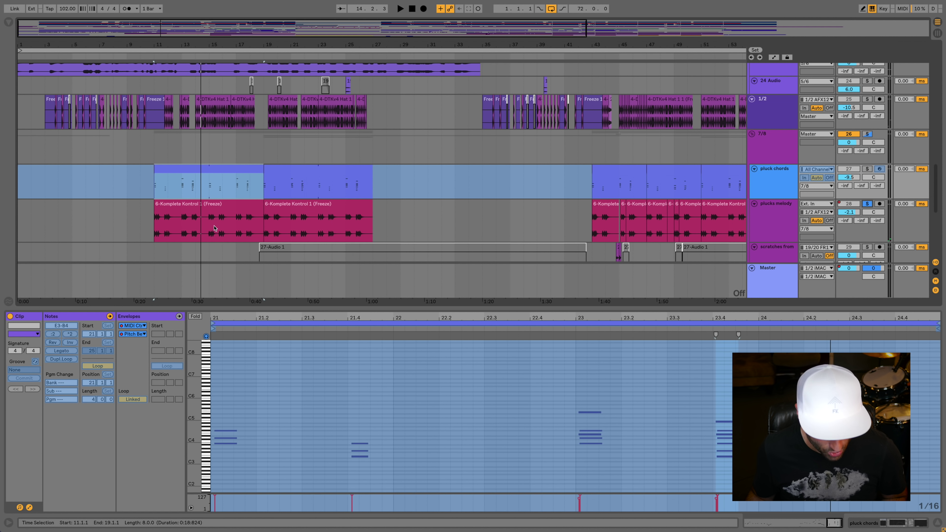
click(213, 208)
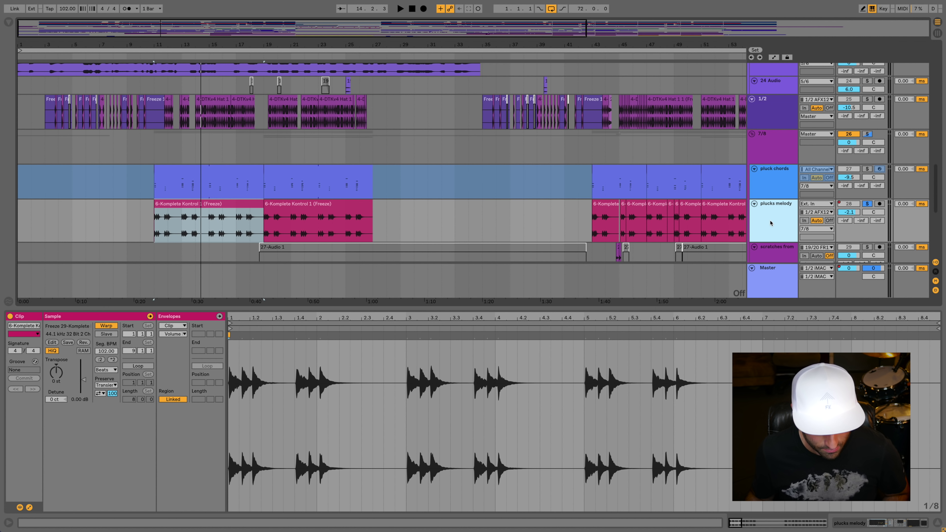
key(space)
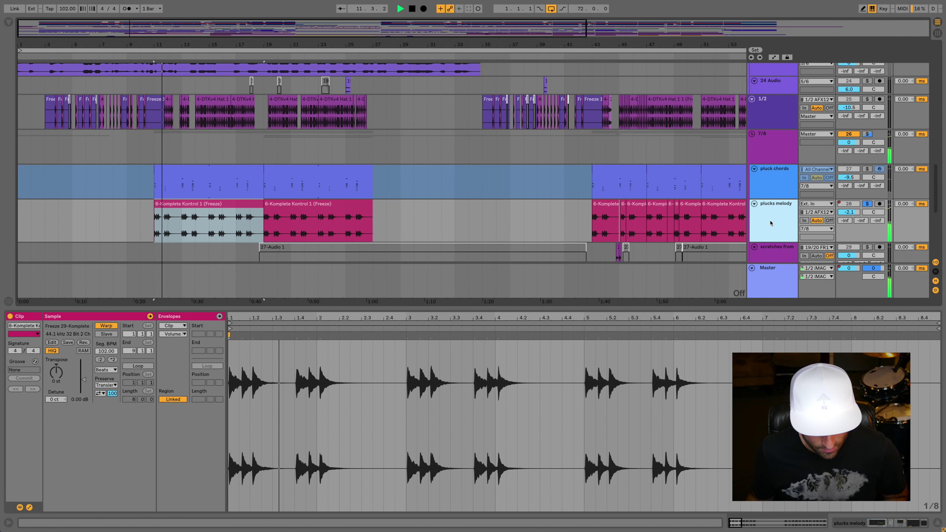
scroll(773, 223, down, 3)
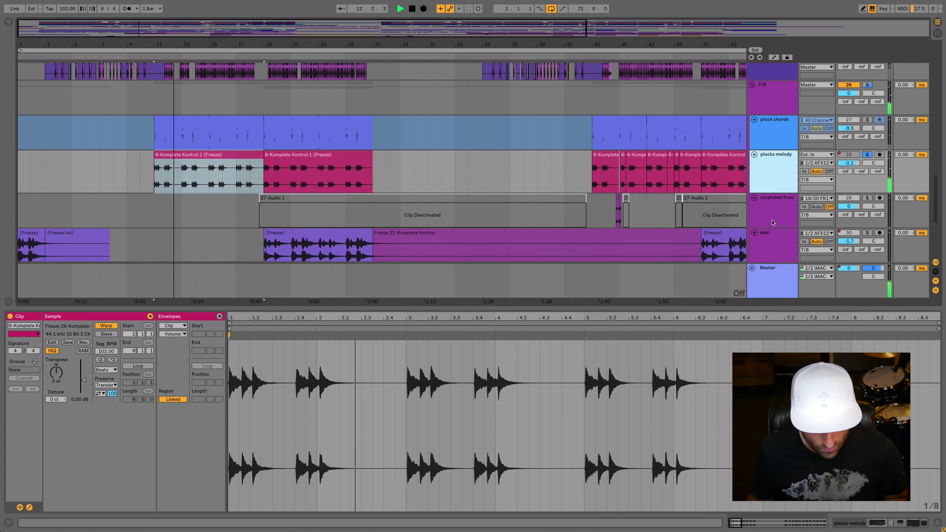
scroll(773, 223, down, 3)
key(space)
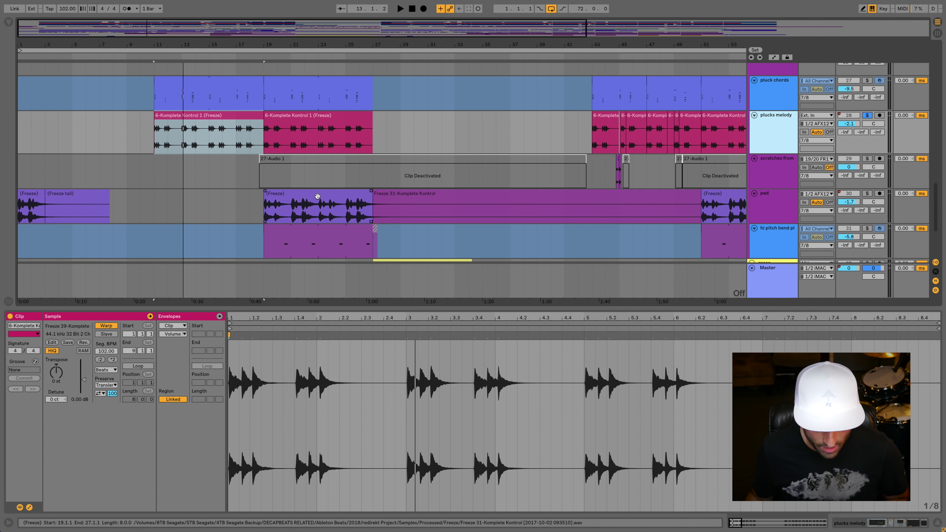
Step: Play the soloed scratches clip from 44.4.1, then play the full mix from 44.1.1 with the track's solo off
click(614, 177)
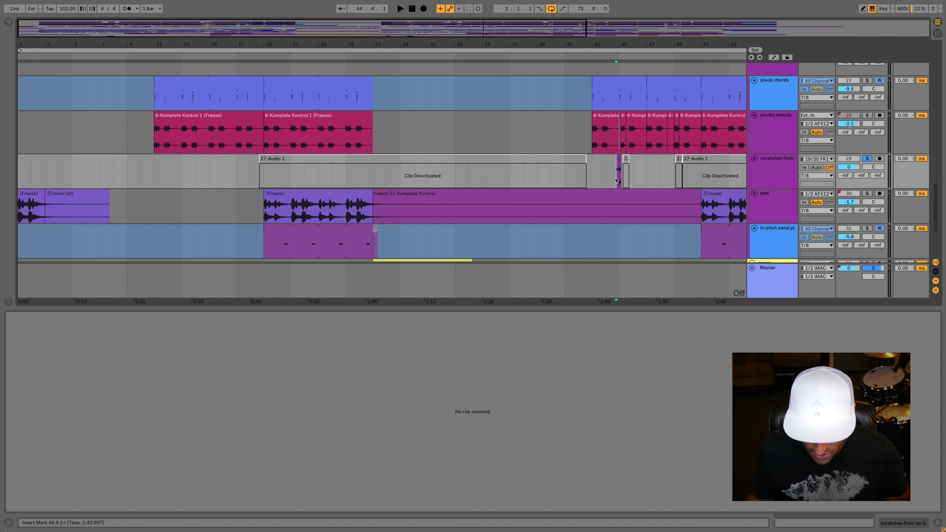
key(space)
click(606, 167)
key(space)
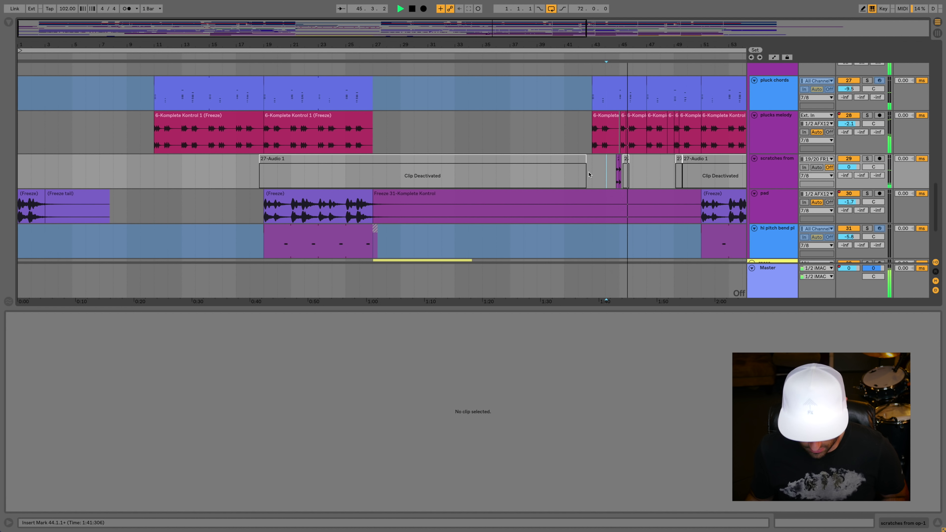
key(space)
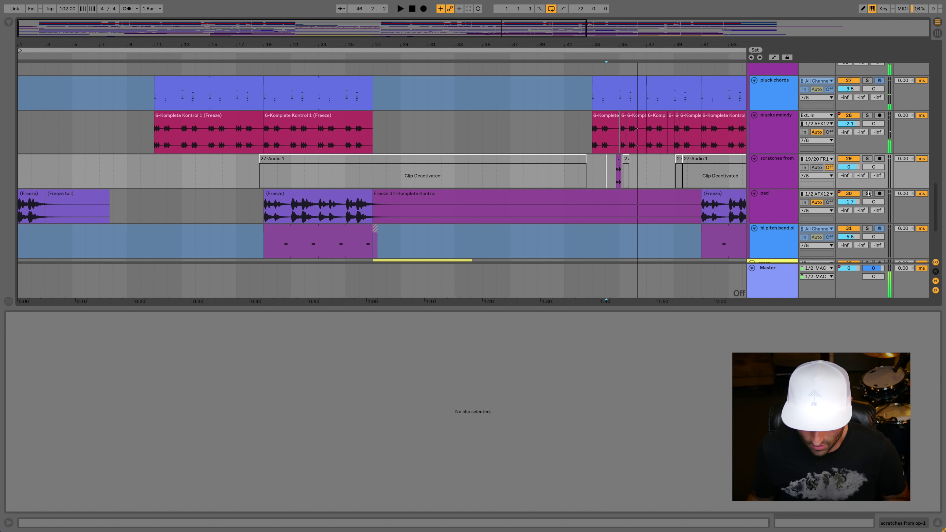
Step: Solo the pad track and play it from bar 19, then solo the hi pitch bend track and play it from 20.2.2
click(290, 196)
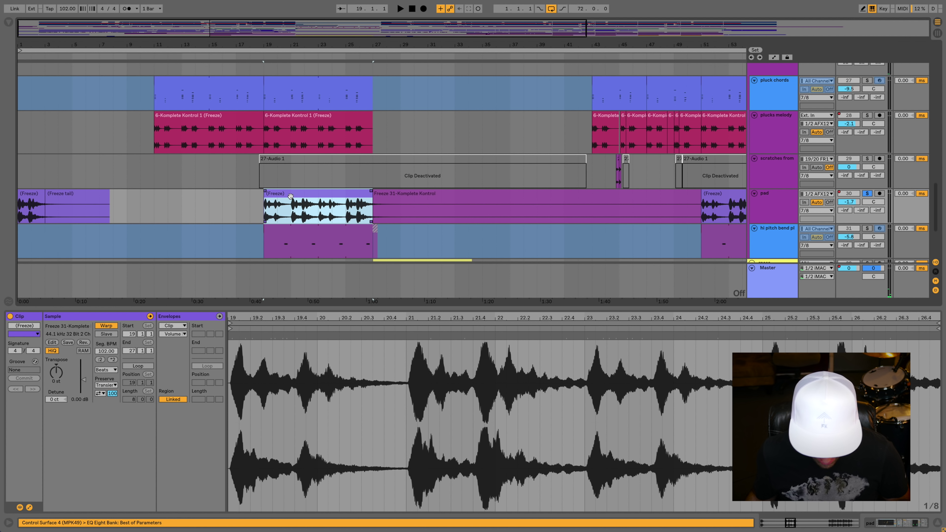
key(space)
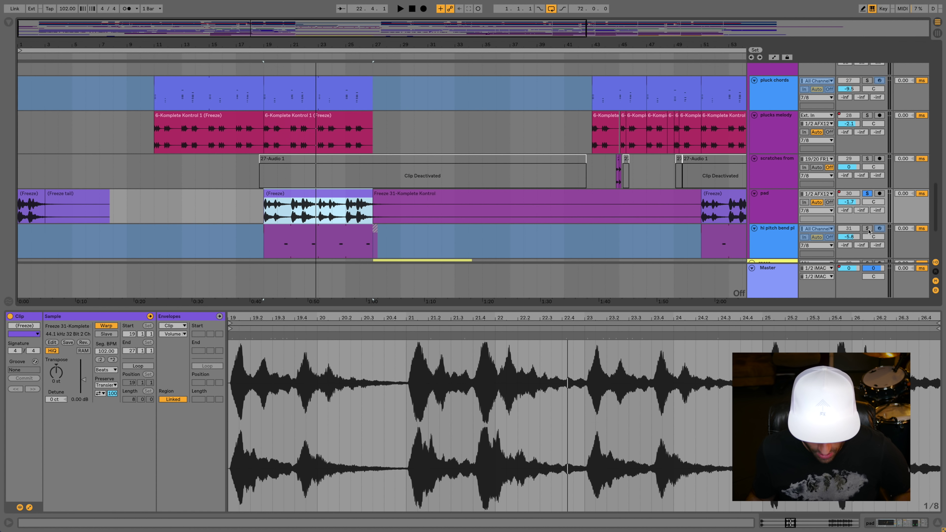
click(283, 250)
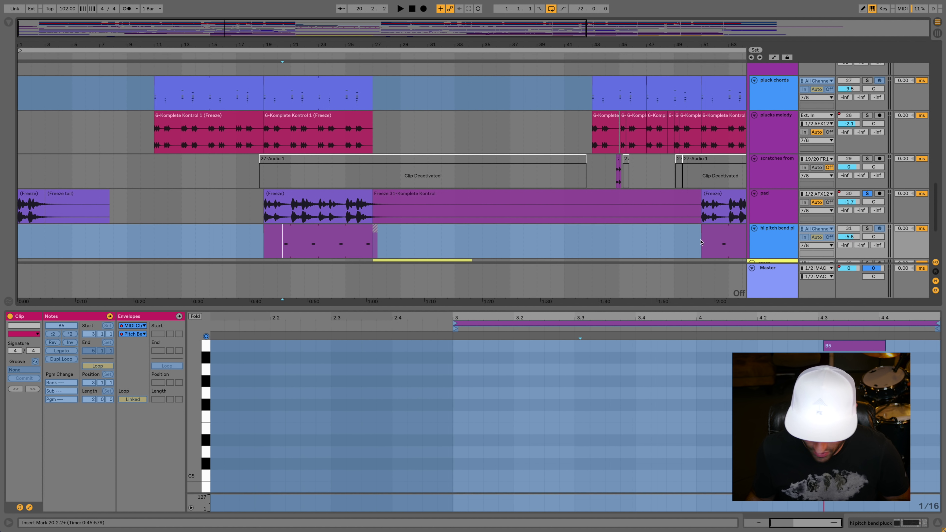
key(space)
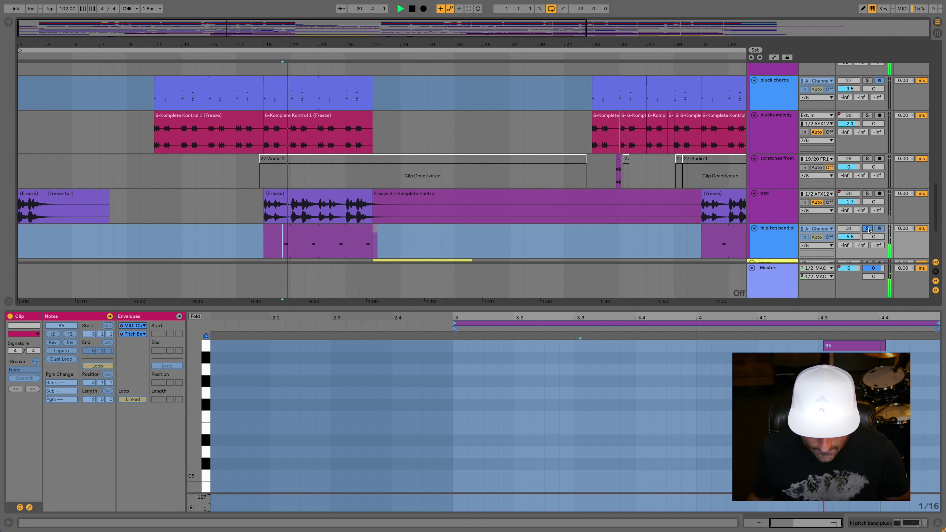
scroll(862, 228, down, 3)
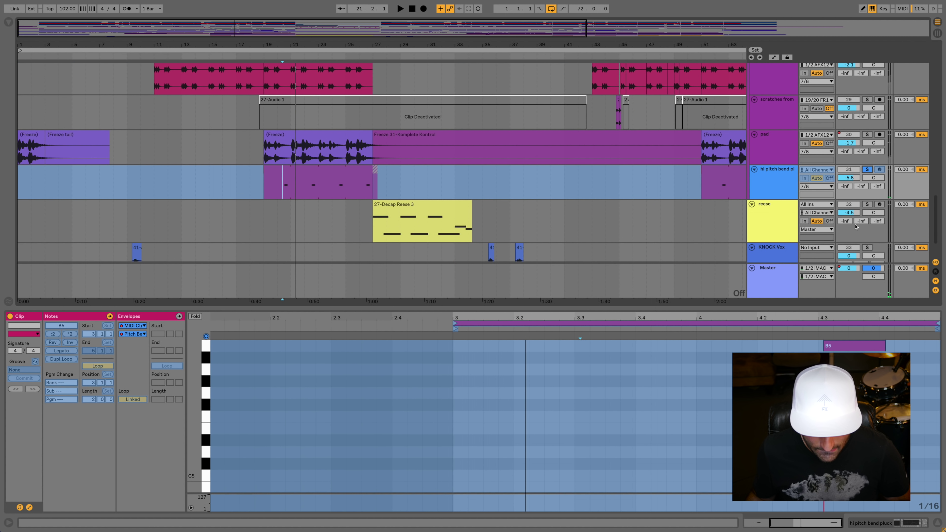
Step: Turn off the hi pitch bend track's solo and play the full mix from the pad clip at bar 19
click(868, 169)
key(space)
click(296, 136)
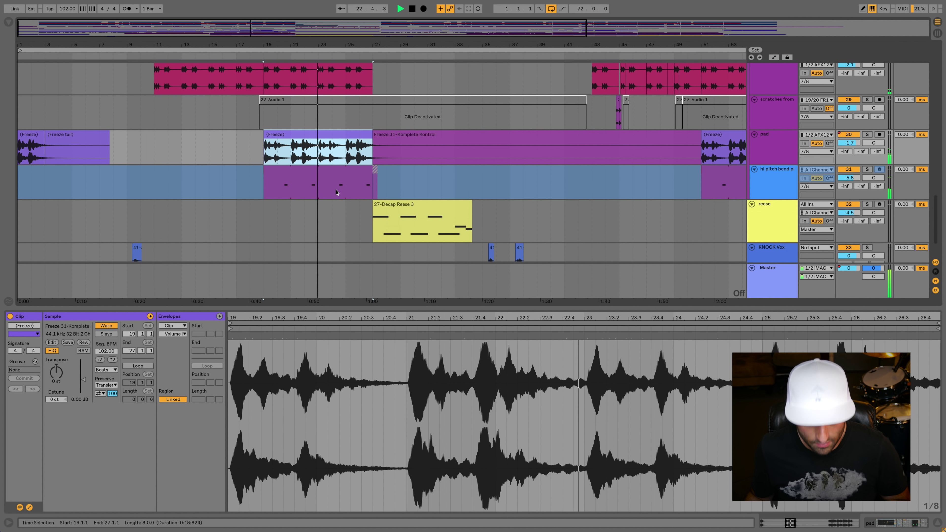
scroll(337, 192, up, 10)
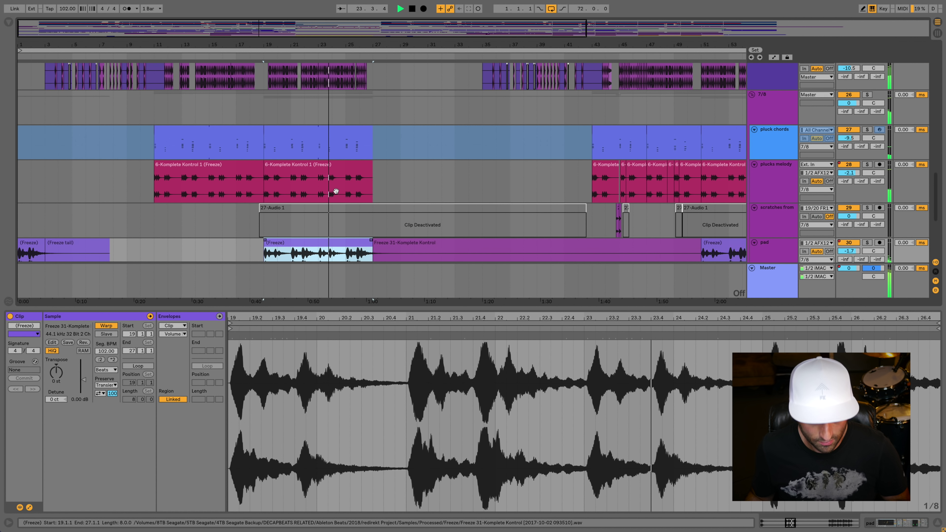
Step: Open the device chain of 808 track 21 and show the We Did It Analog 808 sampler's controls view
scroll(336, 191, up, 5)
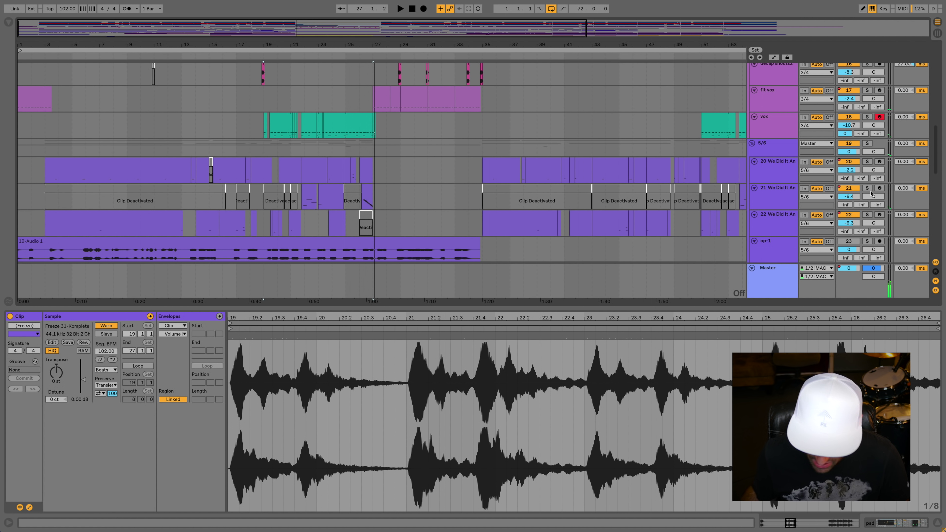
click(786, 196)
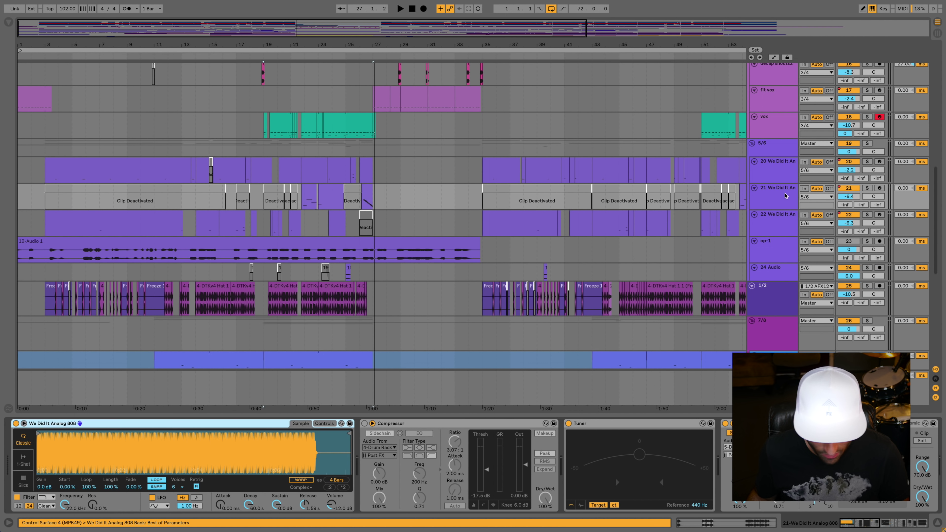
click(324, 424)
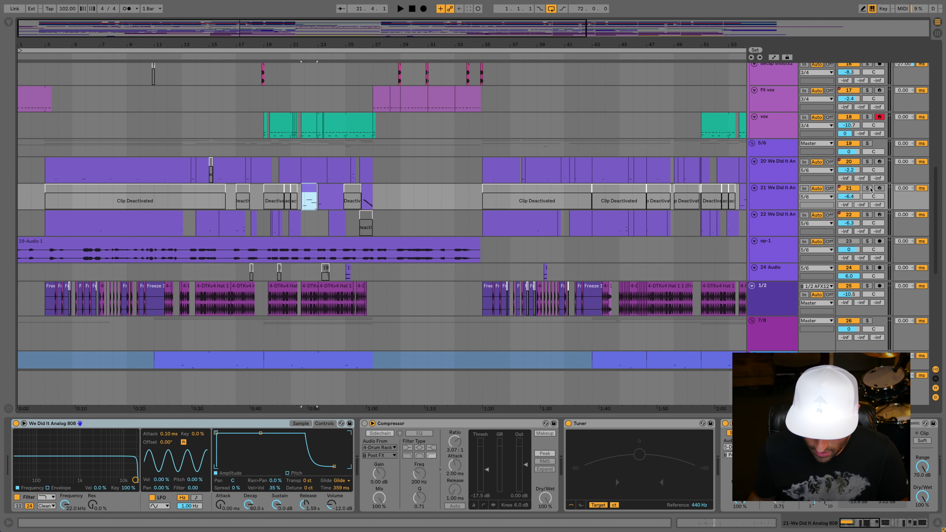
Step: Solo 808 track 21, open its clip at 21.4.1 in an enlarged note editor and examine its notes across the octaves
double_click(318, 193)
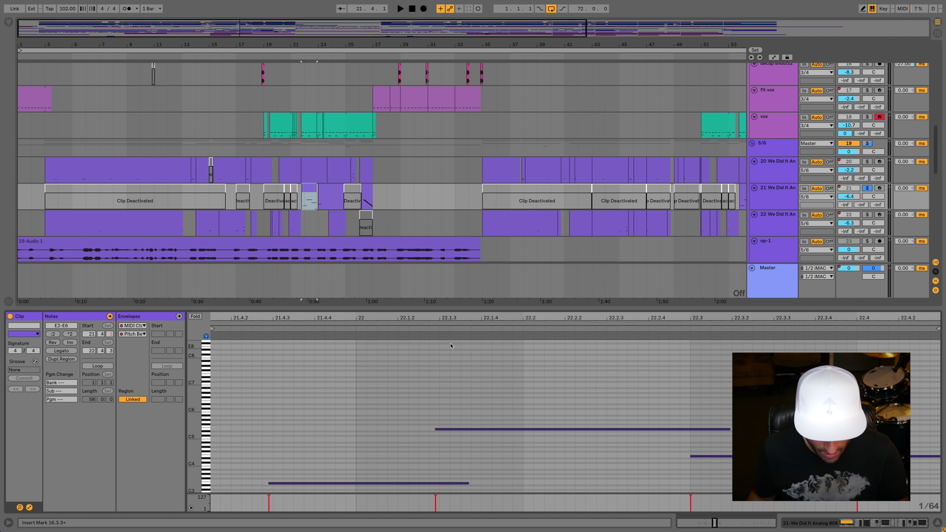
drag(453, 278, 447, 268)
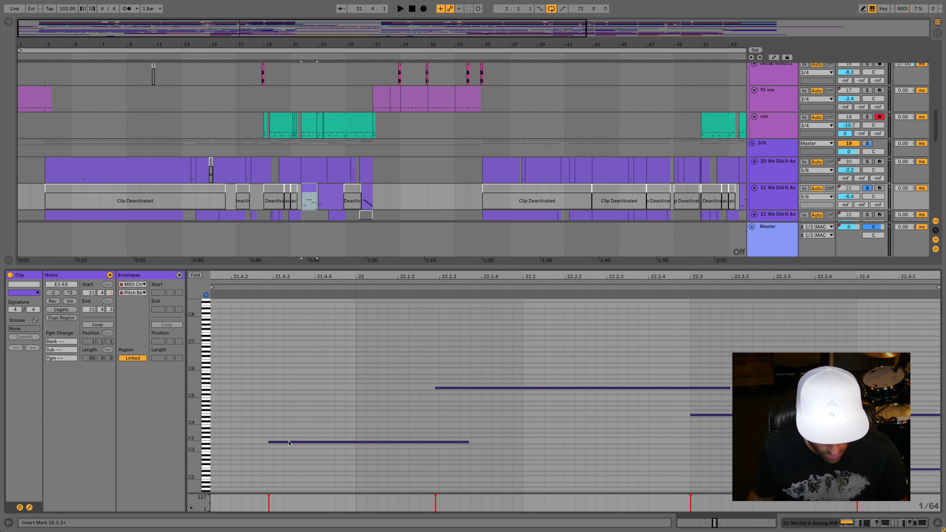
drag(193, 360, 371, 408)
scroll(370, 407, down, 15)
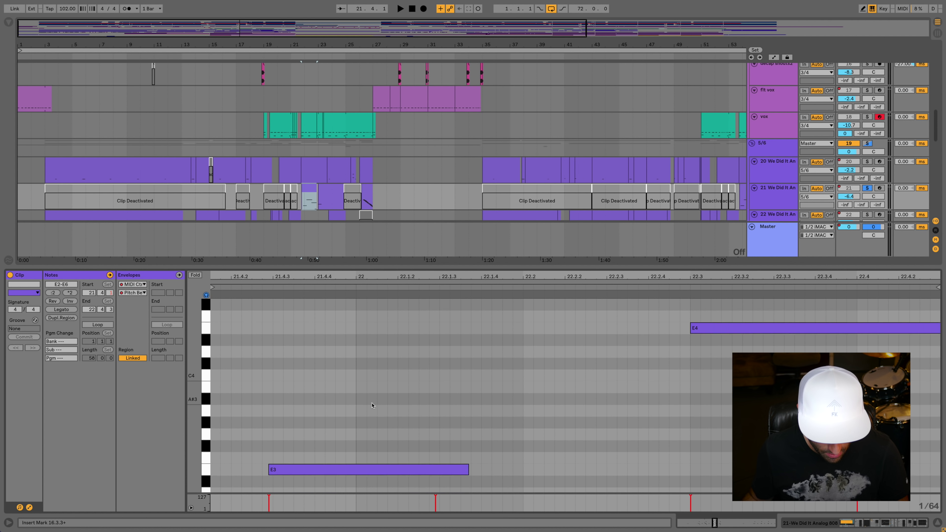
scroll(349, 353, up, 4)
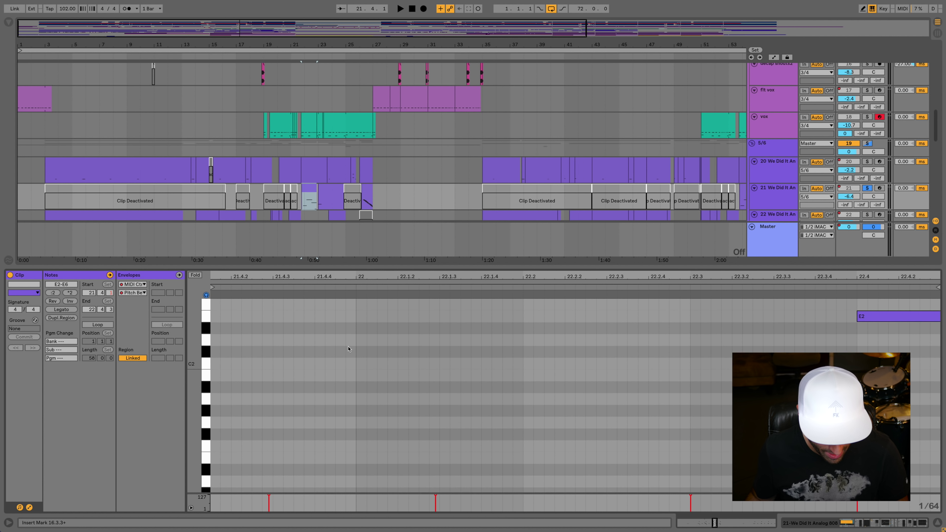
scroll(291, 356, up, 15)
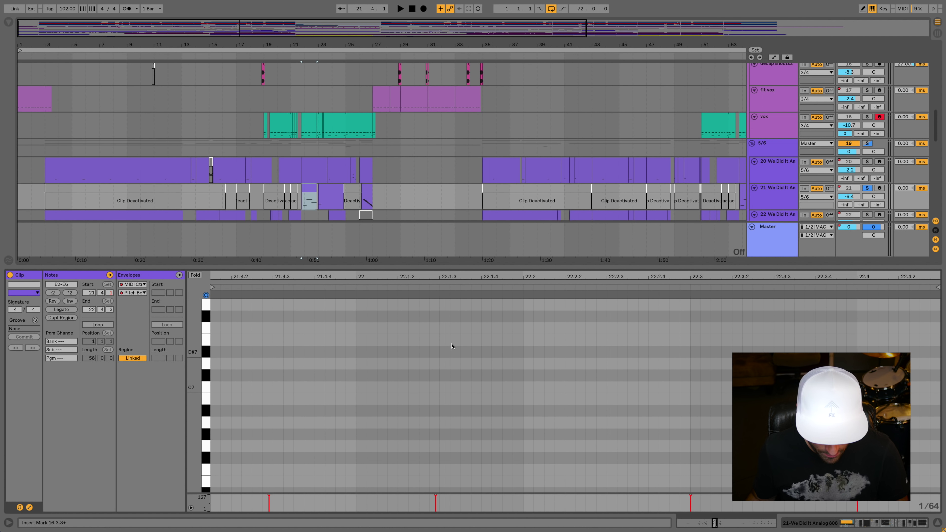
scroll(462, 349, down, 20)
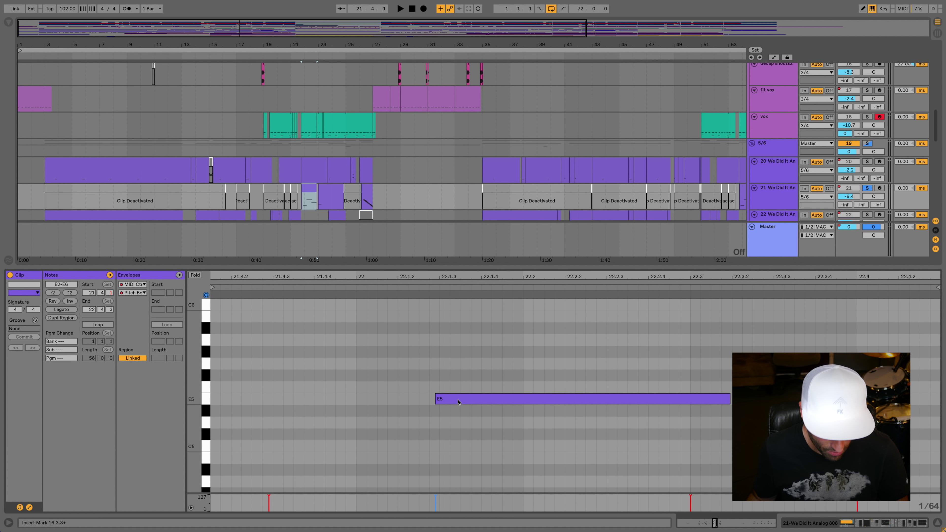
scroll(458, 402, down, 17)
scroll(459, 402, up, 18)
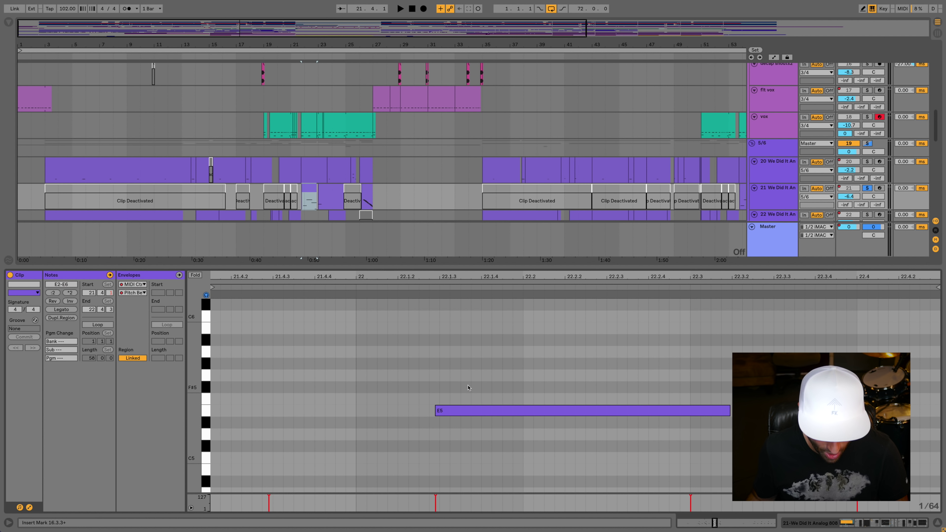
Step: Play the soloed 808 clip on track 21 from 21.4.1 with its wider pitch range in view
click(310, 188)
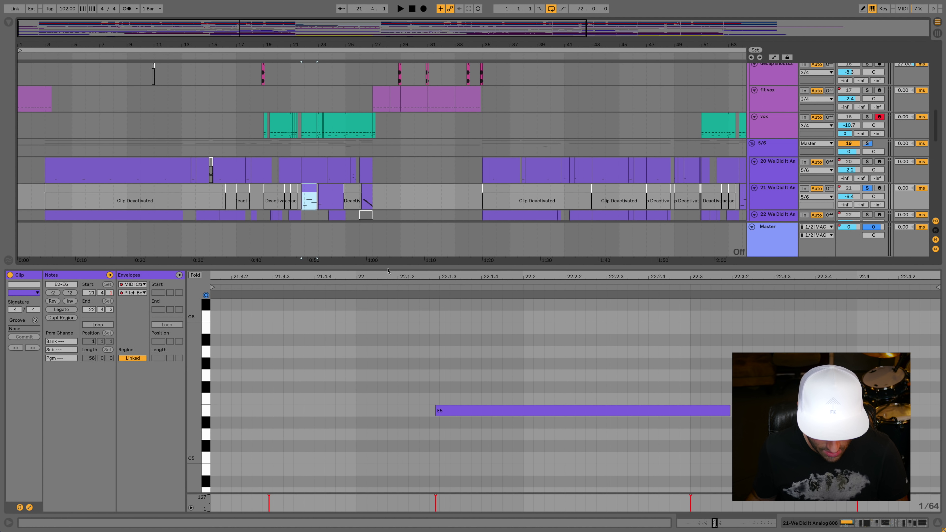
drag(194, 381, 156, 381)
key(space)
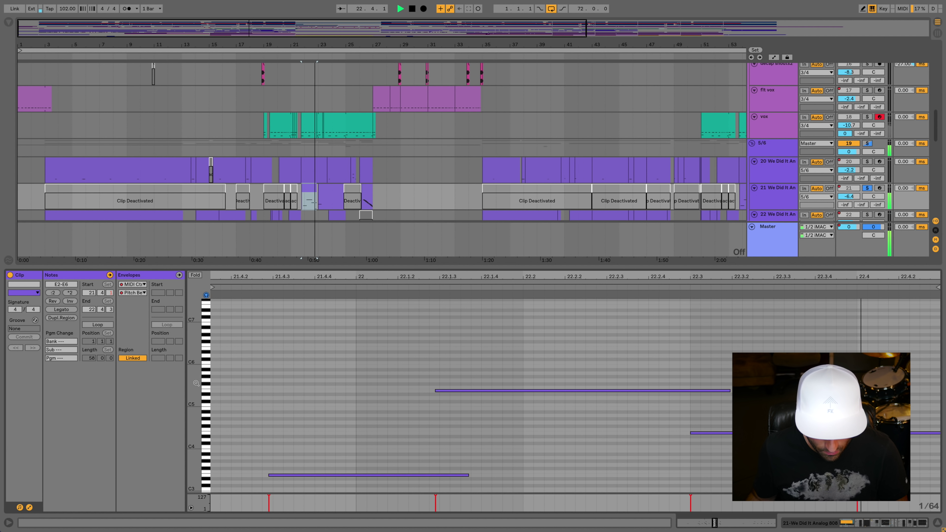
key(space)
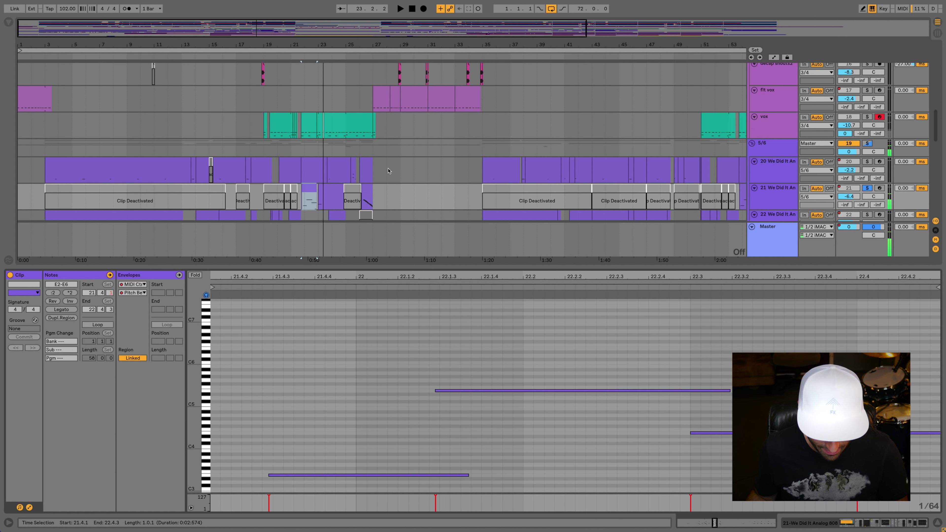
Step: Open the last 808 clip before bar 27 on track 21 and examine how its notes are laid out
click(368, 188)
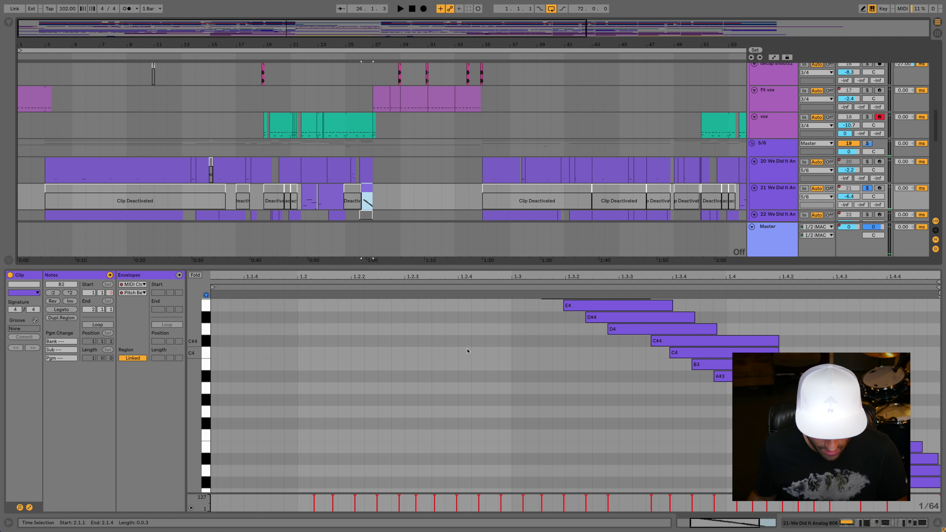
scroll(467, 352, up, 5)
scroll(387, 370, down, 1)
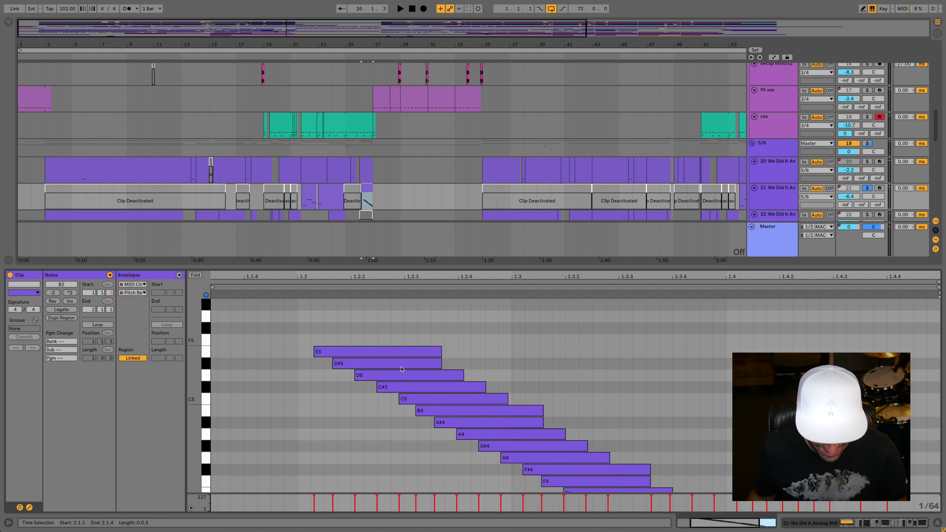
scroll(529, 418, down, 3)
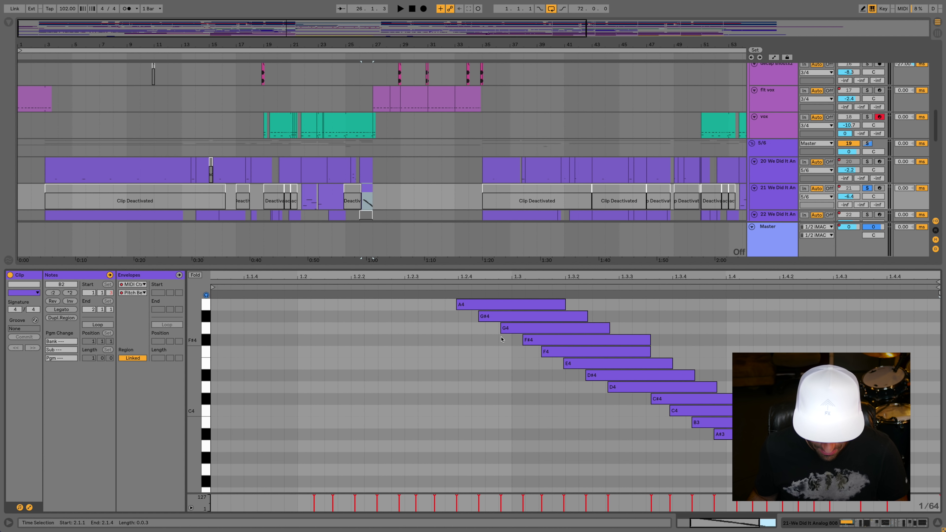
scroll(716, 418, down, 3)
scroll(716, 418, up, 6)
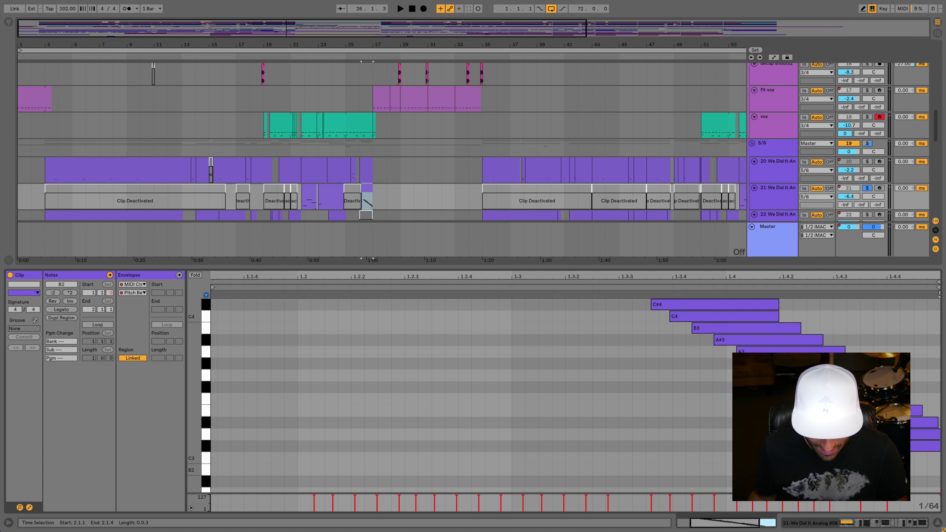
Step: Play the last 808 clip before bar 27 on its own, and take track 21 out of solo
key(space)
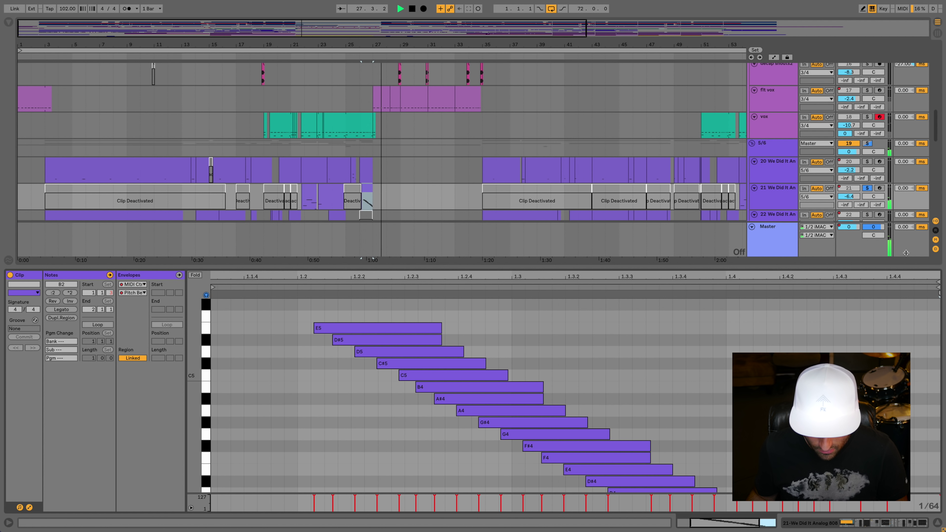
click(867, 188)
key(space)
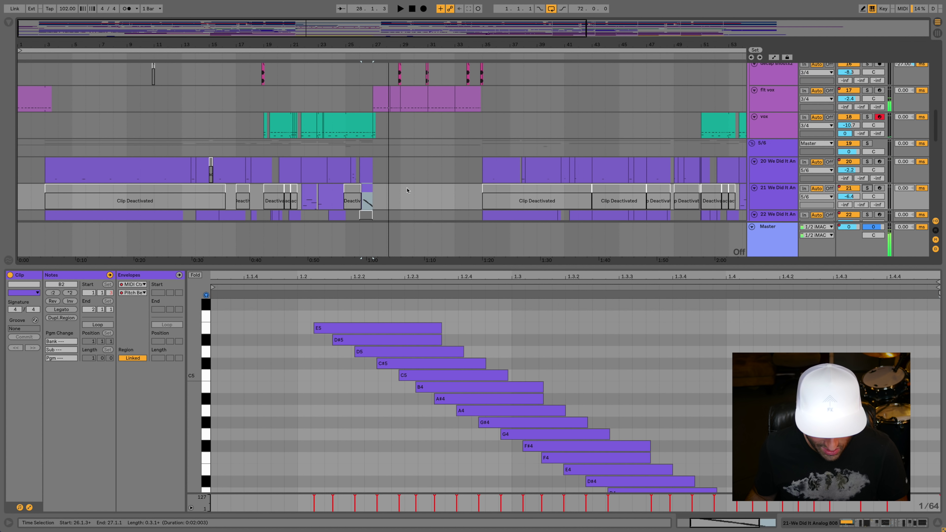
Step: Play the full mix from the 808 clip at 21.4.1 and again from the last 808 clip before bar 27
click(311, 189)
key(space)
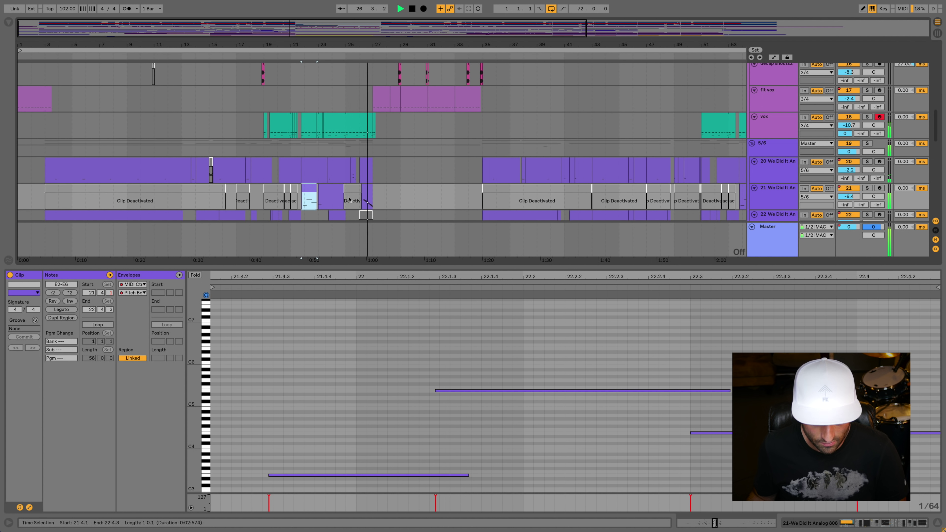
click(367, 191)
key(space)
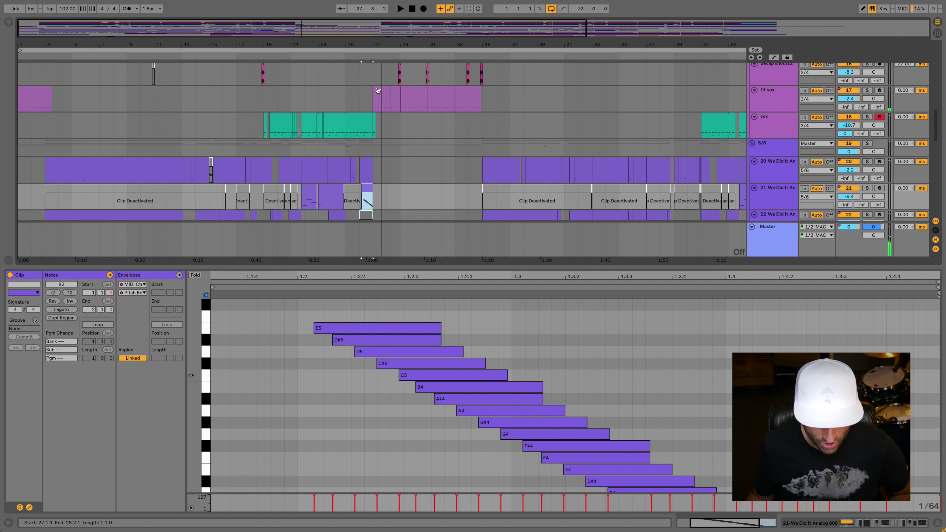
Step: Open the 27-Decap Reese 3 clip, play the reese track soloed from bar 27 and examine its notes
click(385, 86)
scroll(410, 131, down, 10)
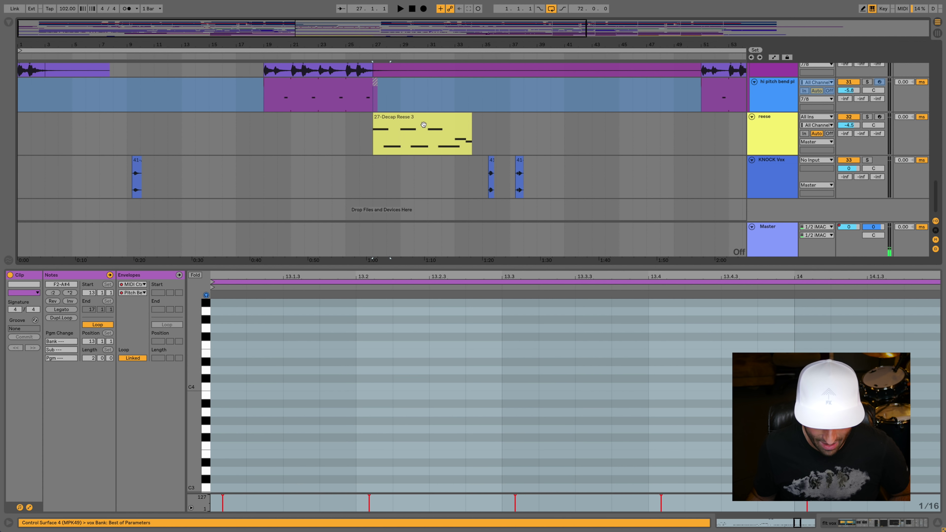
click(419, 124)
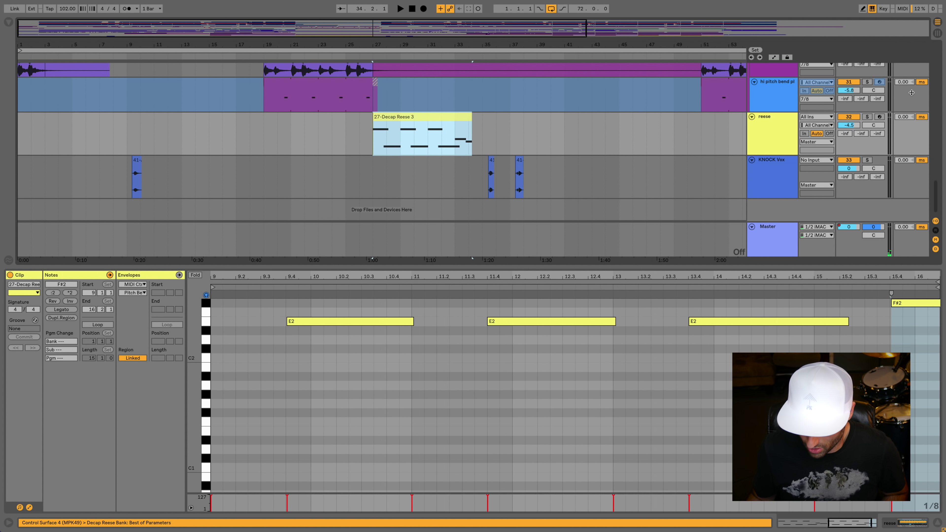
click(868, 117)
key(space)
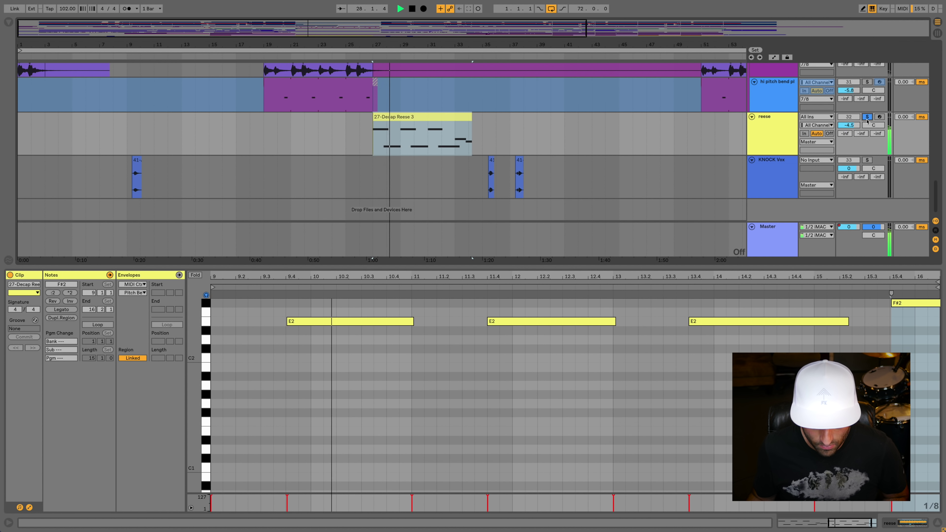
scroll(335, 335, up, 5)
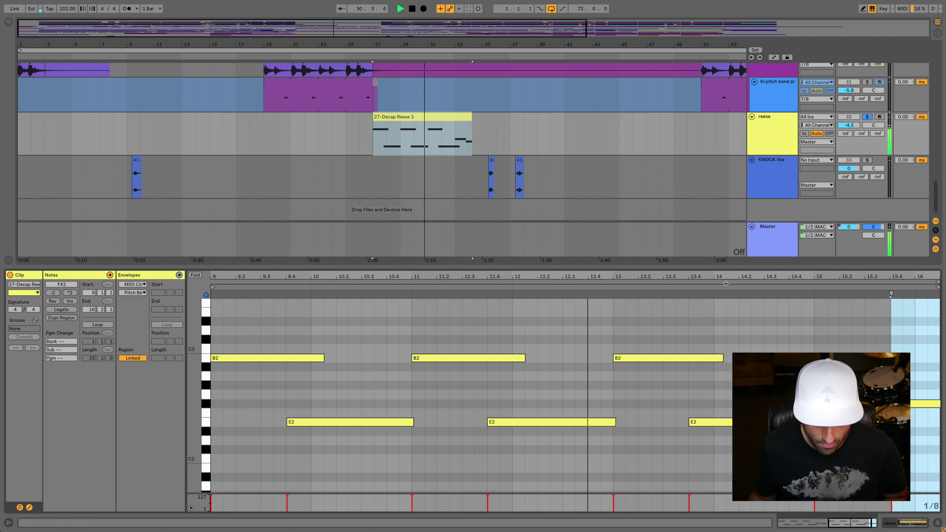
Step: Solo the perc loop track, open its FTW Perc Loop clip and play it from partway through the fade-in
scroll(852, 189, up, 5)
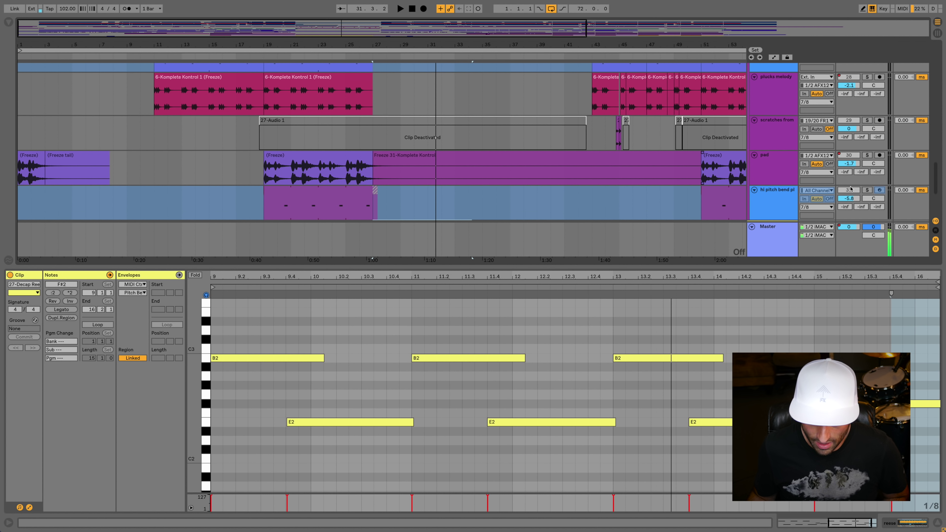
scroll(811, 177, up, 10)
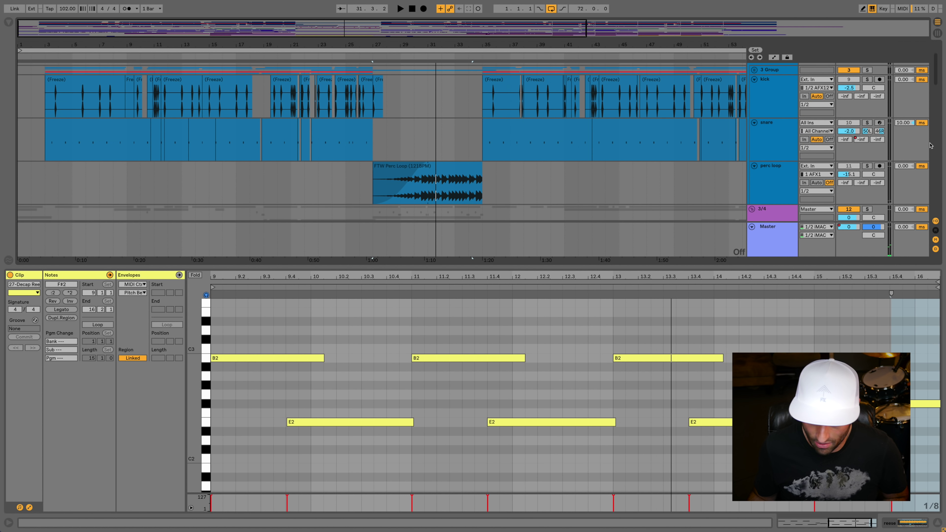
click(868, 166)
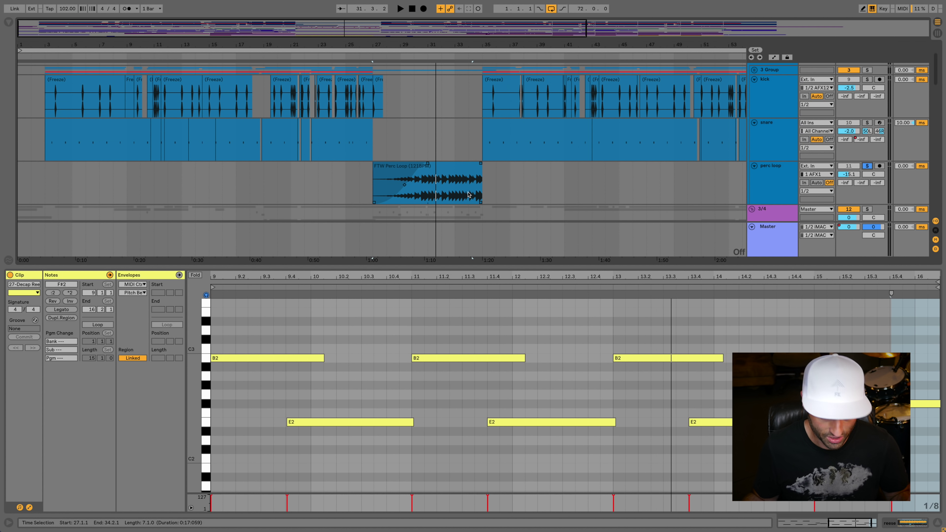
click(397, 175)
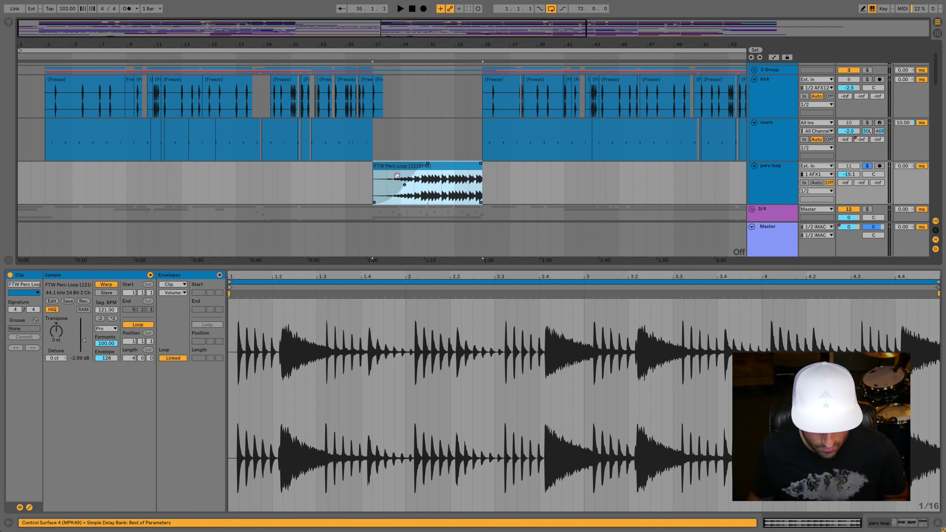
click(406, 200)
key(space)
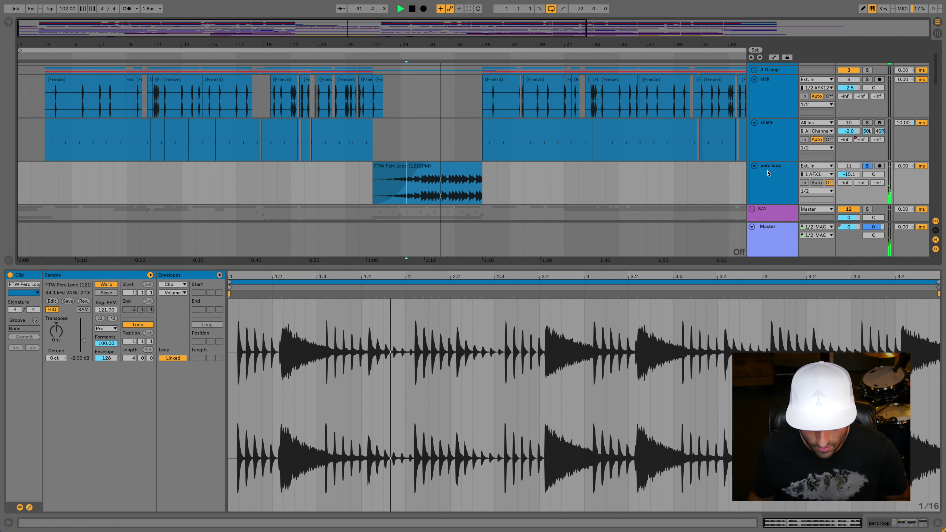
Step: Unfold the 3/4 group and examine the Simple Delay, Reverb and Auto Pan devices on the perc loop track
click(752, 210)
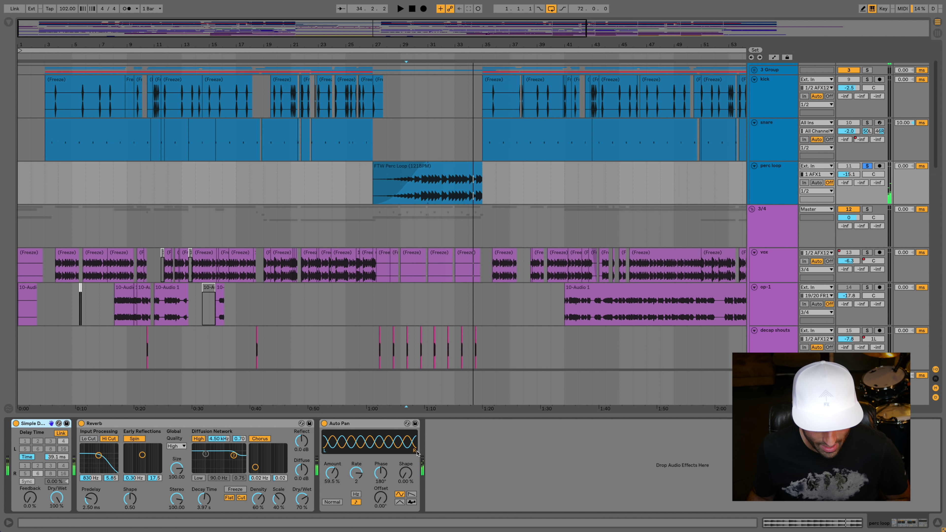
click(198, 425)
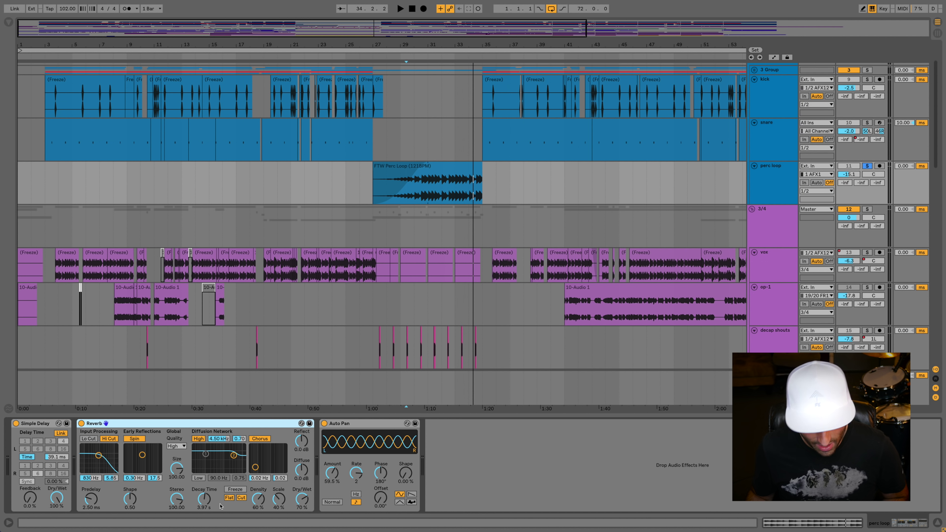
click(369, 425)
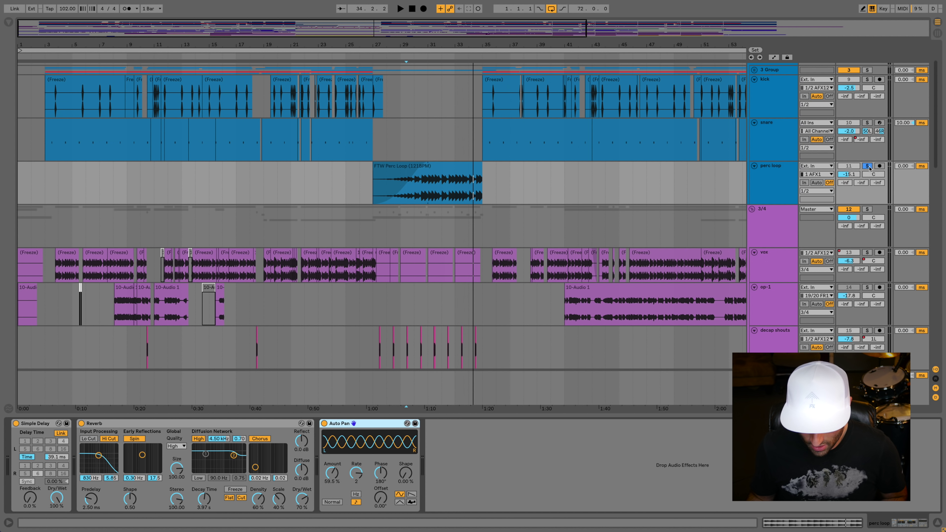
Step: Solo the decap shouts and decap shouts2 tracks in place of the perc loop and play them from bar 27
scroll(422, 308, down, 4)
click(380, 259)
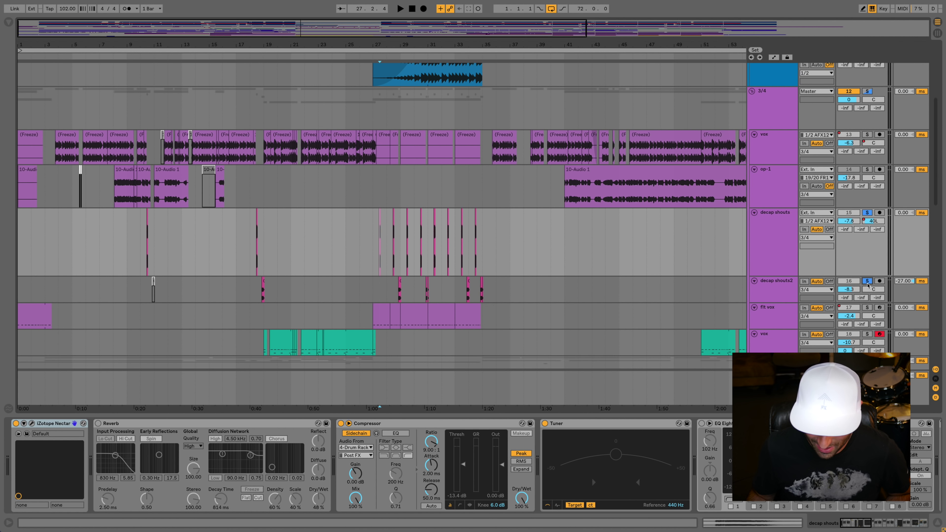
click(376, 265)
key(space)
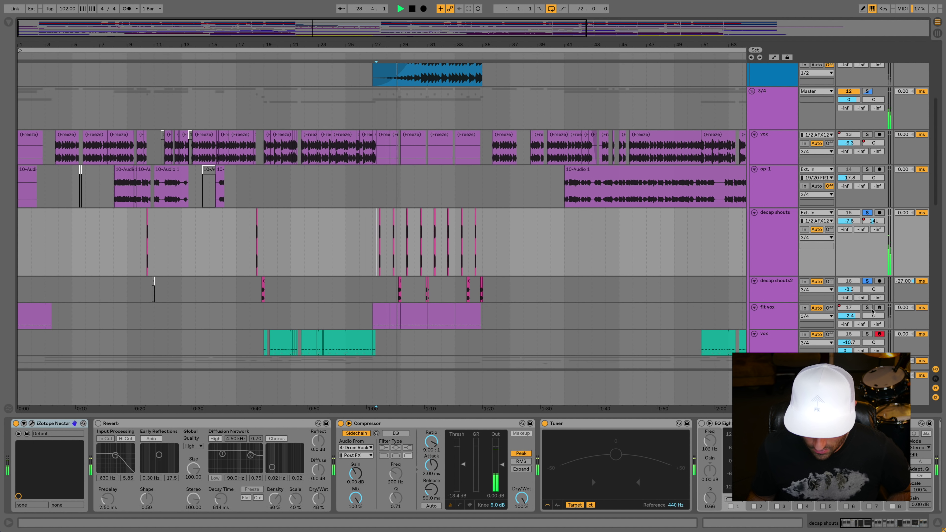
key(space)
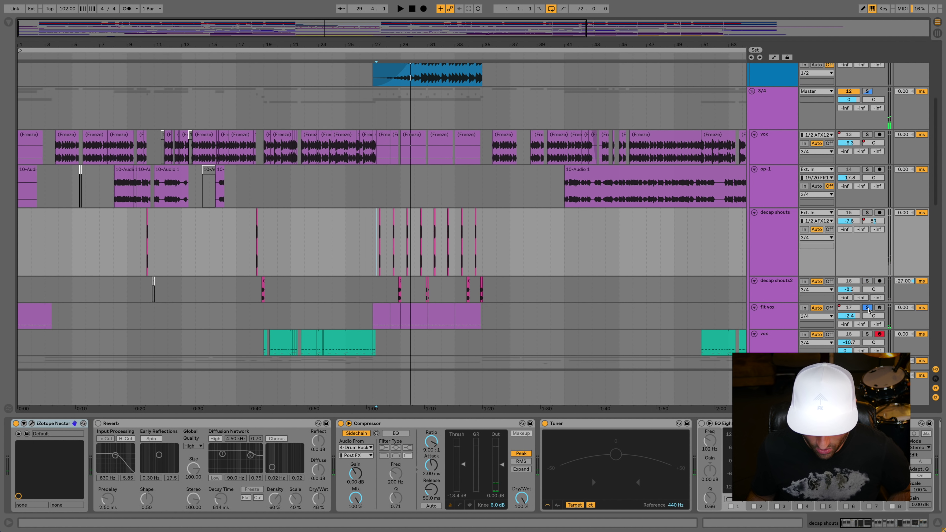
Step: Play the soloed flt vox track from its clip at bar 27 and review its device chain as far as Auto Filter
click(381, 306)
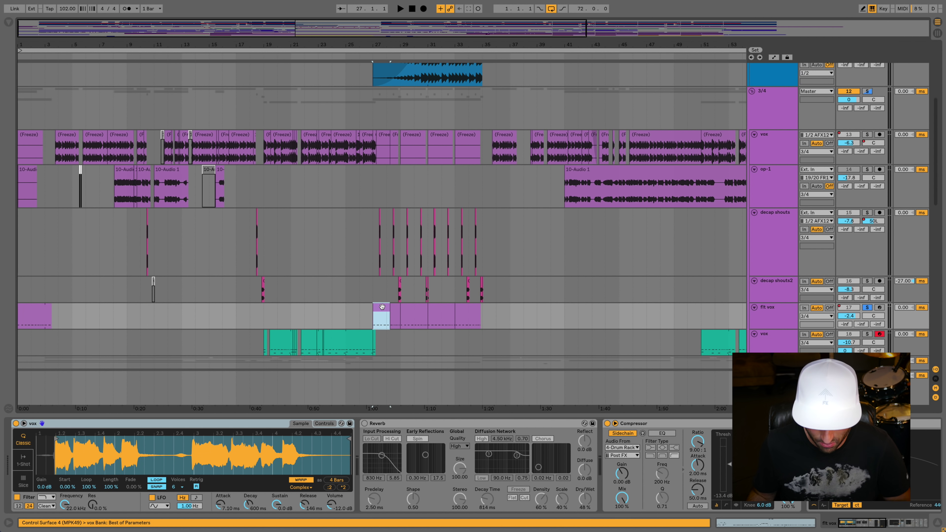
click(785, 320)
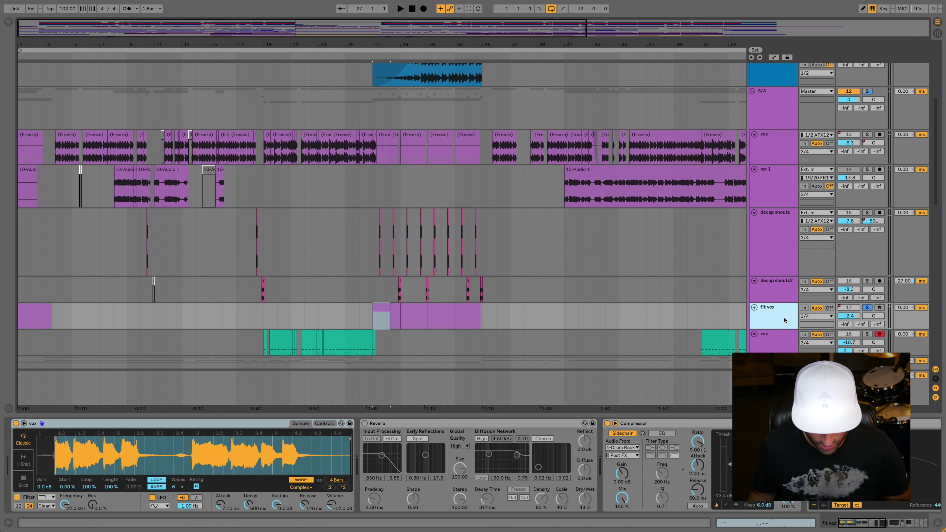
key(space)
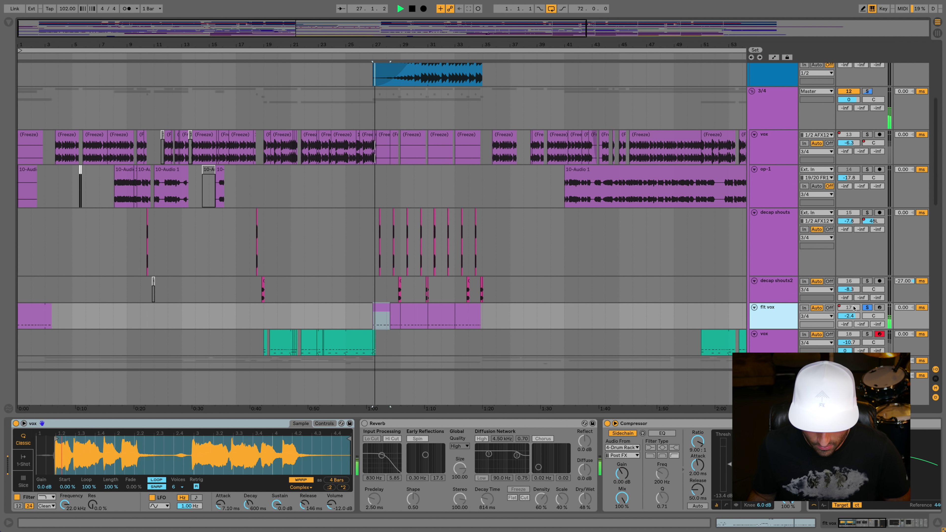
scroll(406, 465, right, 10)
scroll(685, 462, right, 8)
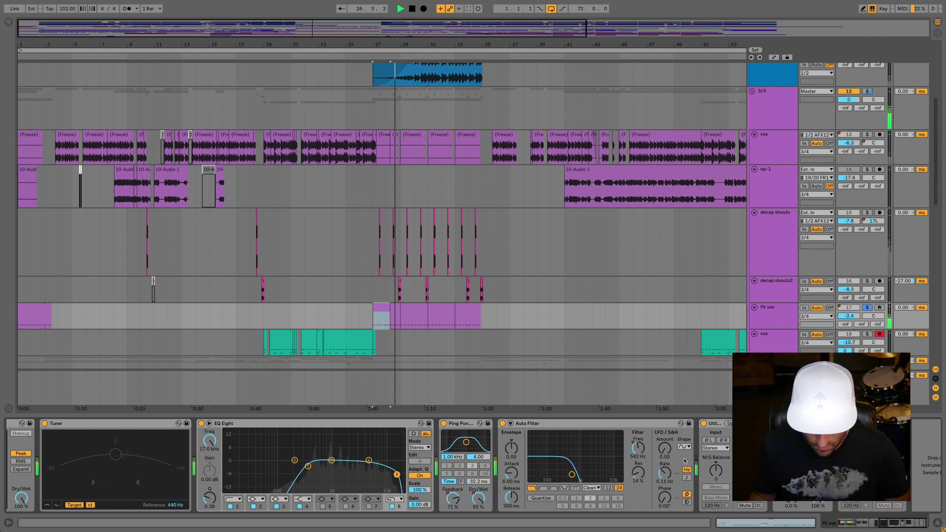
click(620, 424)
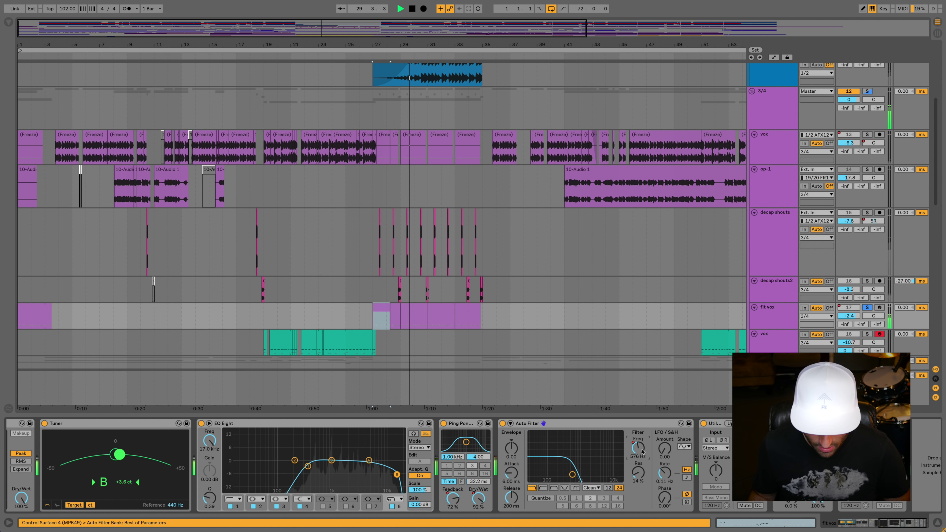
Step: Show the automation lanes and examine the decap shouts panning and flt vox filter frequency curves during playback
click(775, 57)
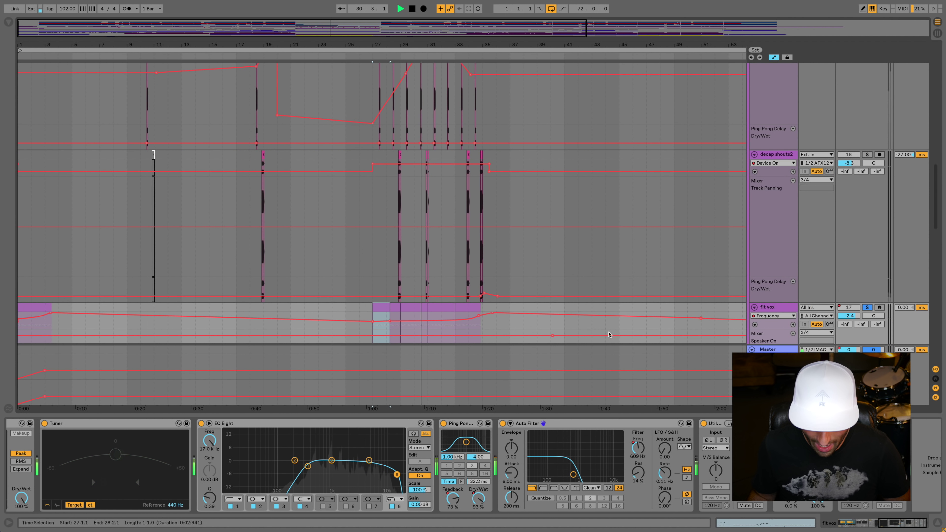
scroll(436, 158, up, 3)
mouse_move(435, 66)
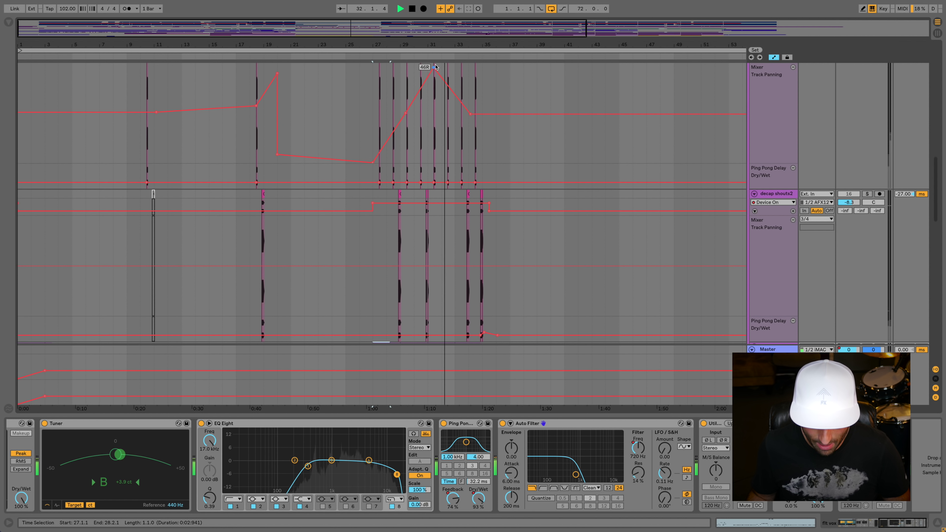
scroll(428, 299, up, 5)
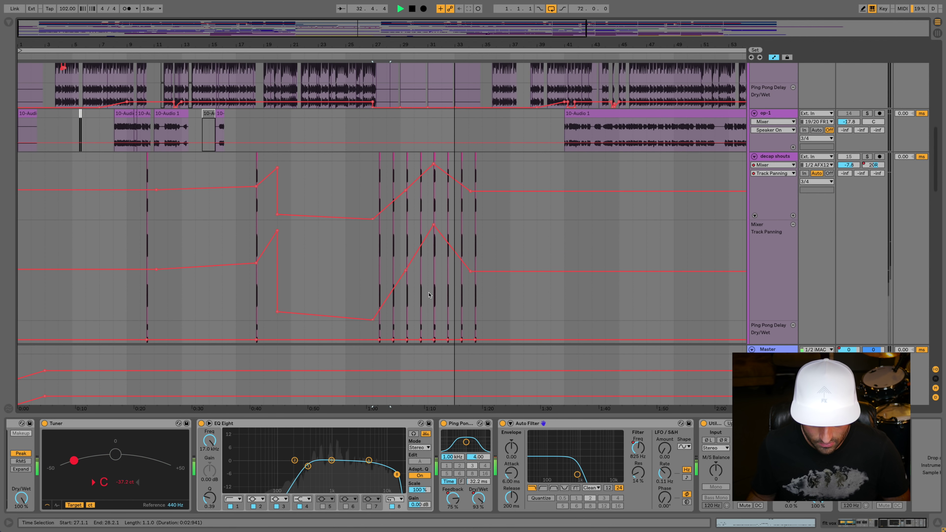
scroll(429, 295, down, 10)
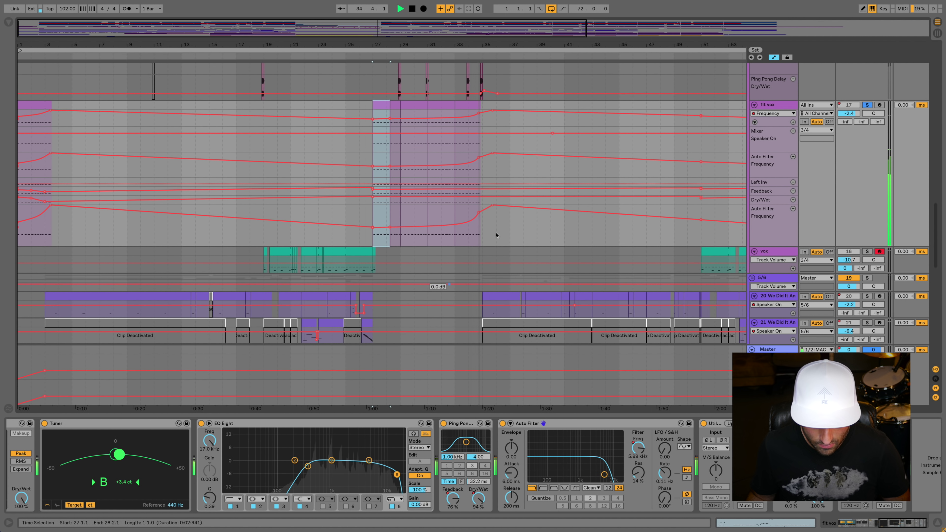
key(space)
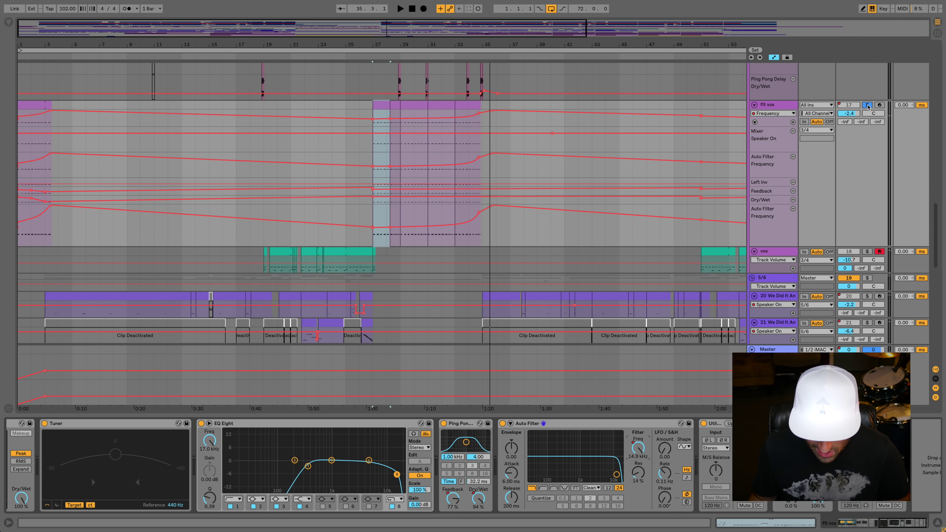
Step: Play the full mix from the flt vox clip at bar 27 with flt vox unsoloed and the automation lanes hidden
click(867, 105)
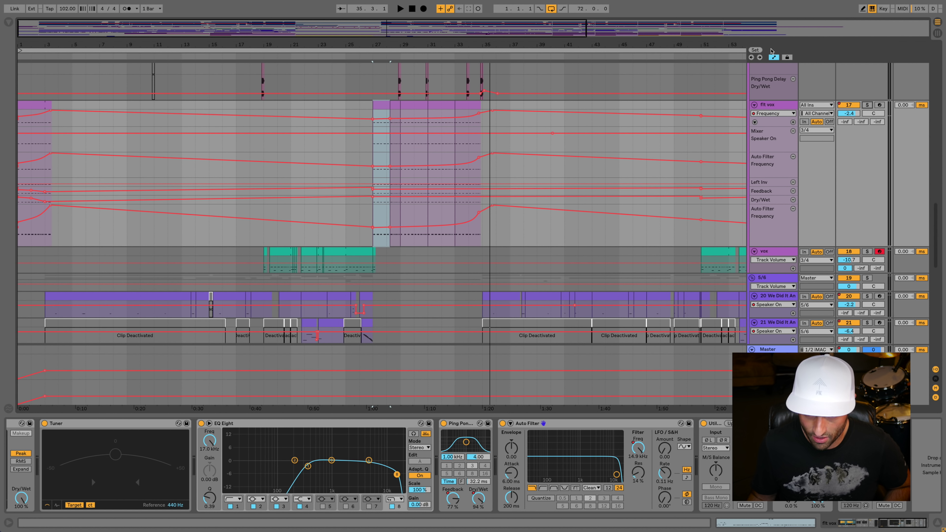
key(a)
click(382, 109)
key(space)
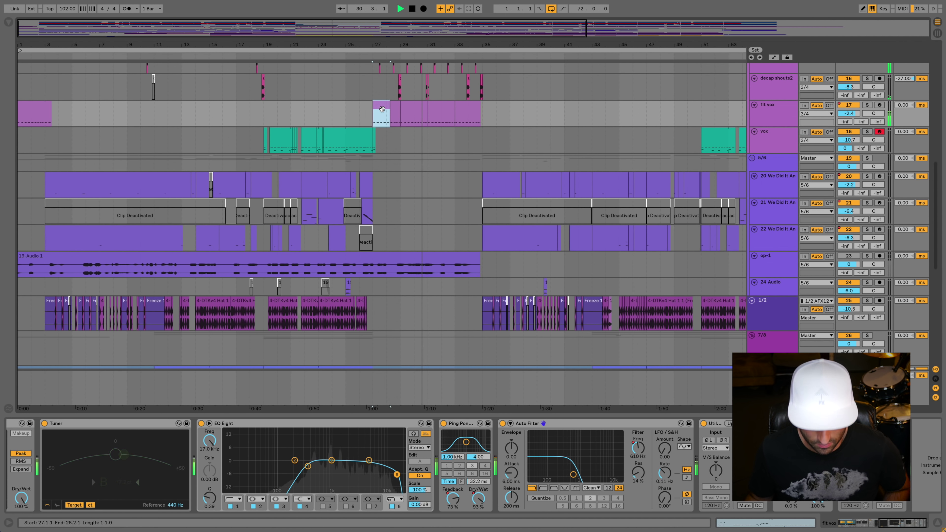
scroll(530, 250, up, 3)
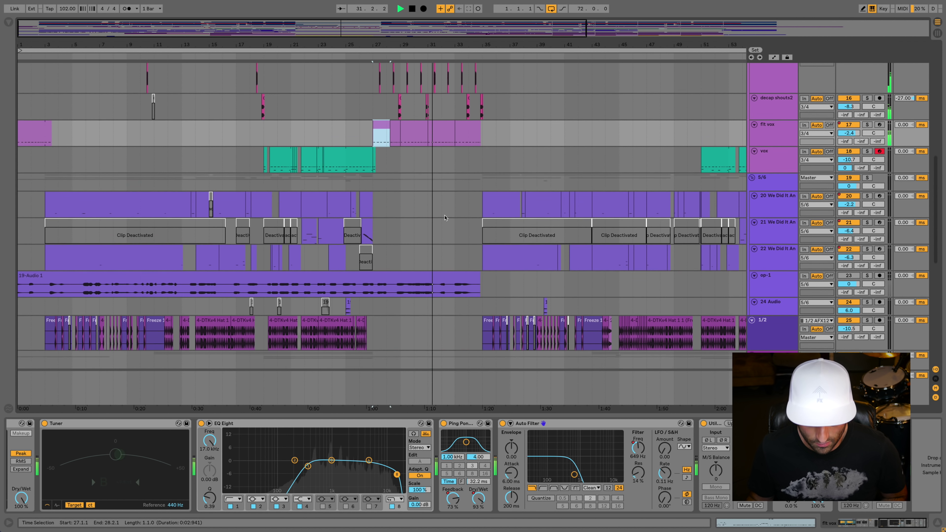
scroll(530, 249, down, 10)
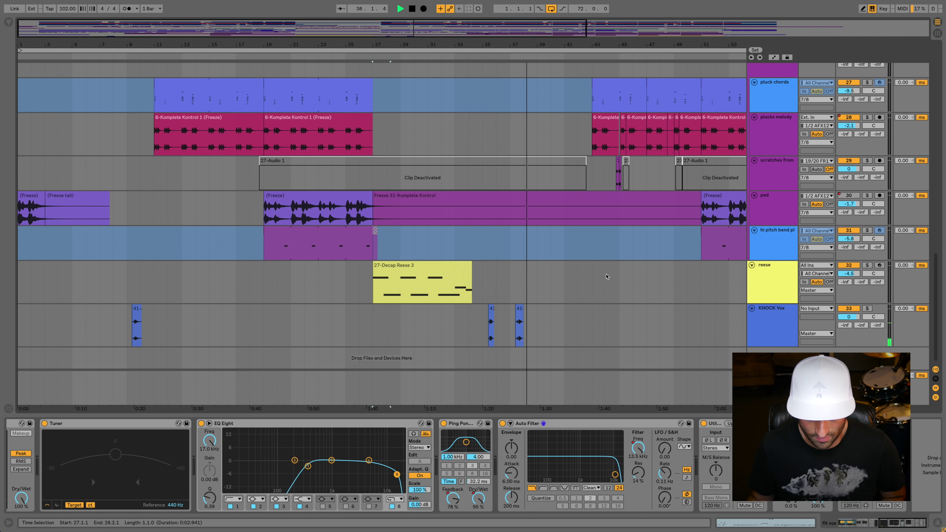
key(space)
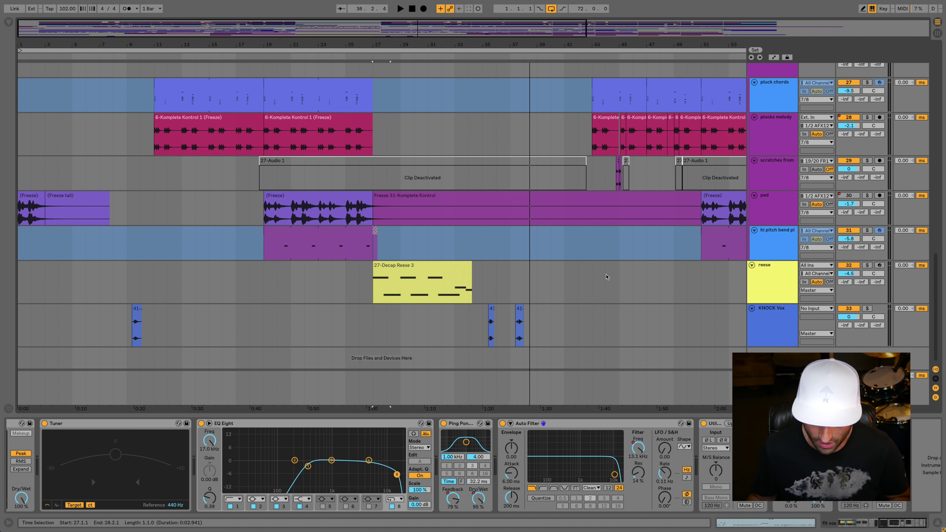
Step: Solo the KNOCK Vox track and play its clips near bars 35 and 37
click(868, 308)
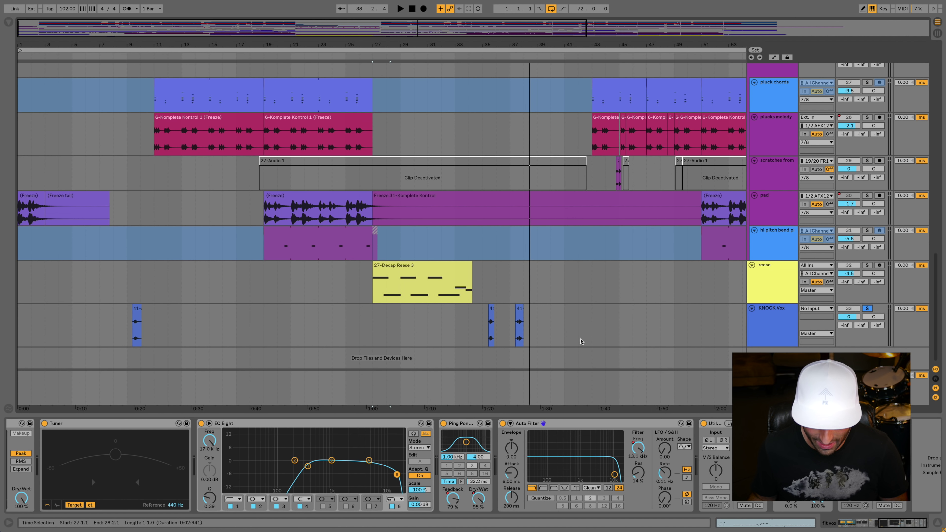
click(490, 335)
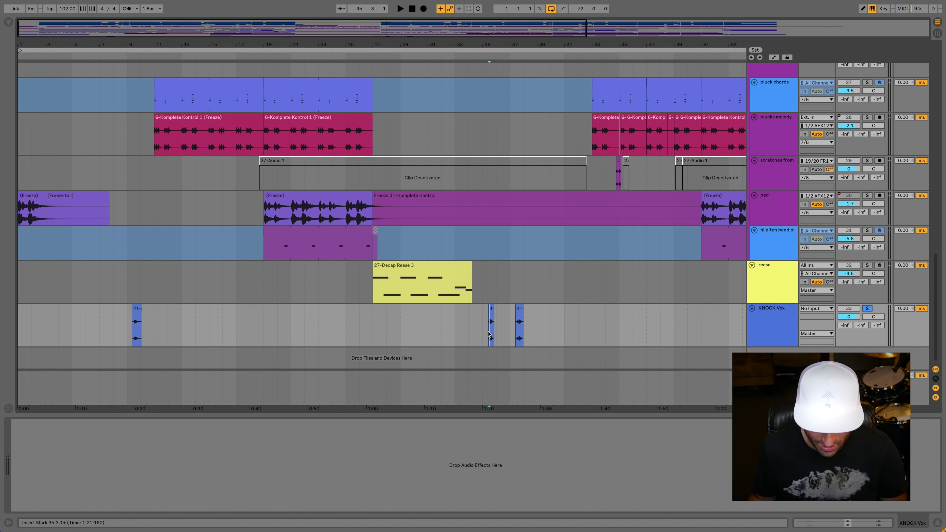
key(space)
click(516, 330)
key(space)
key(space)
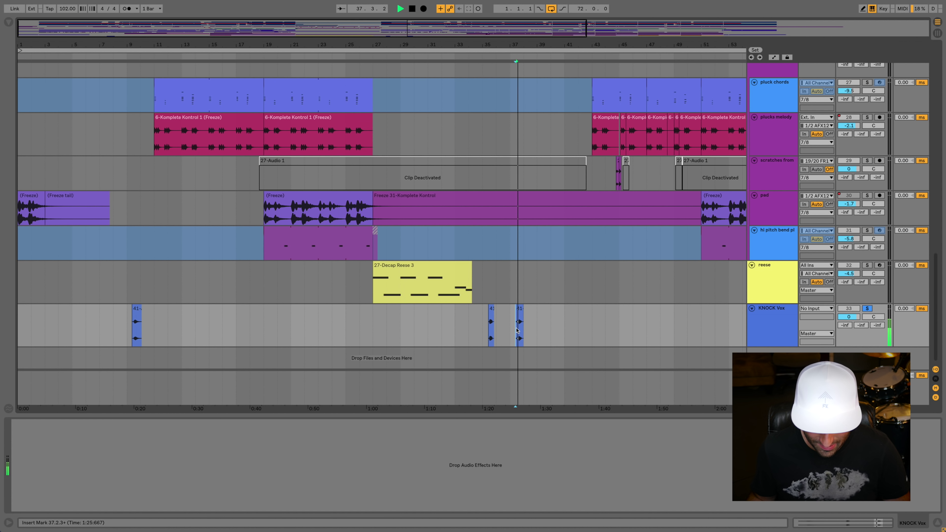
Step: Open the KNOCK Vox clip near bar 37, examine its waveform and unsolo the track
double_click(520, 325)
key(space)
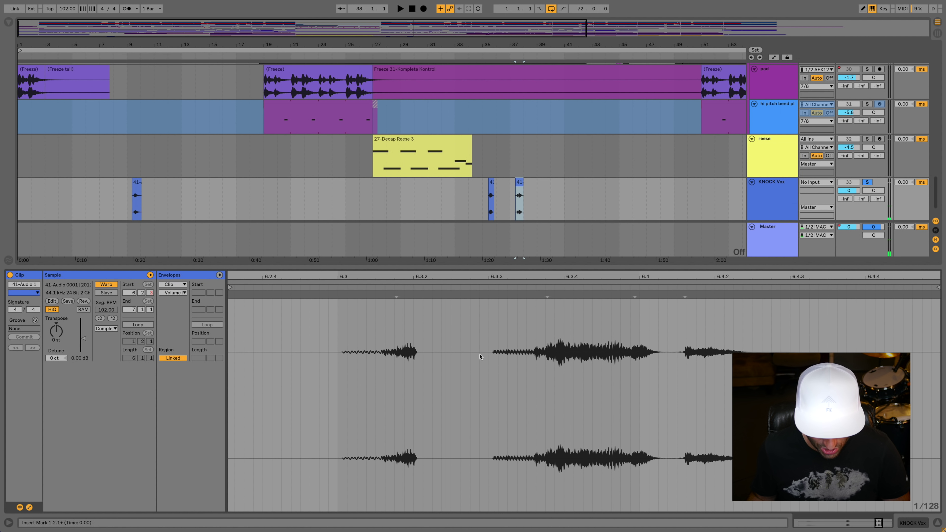
click(574, 349)
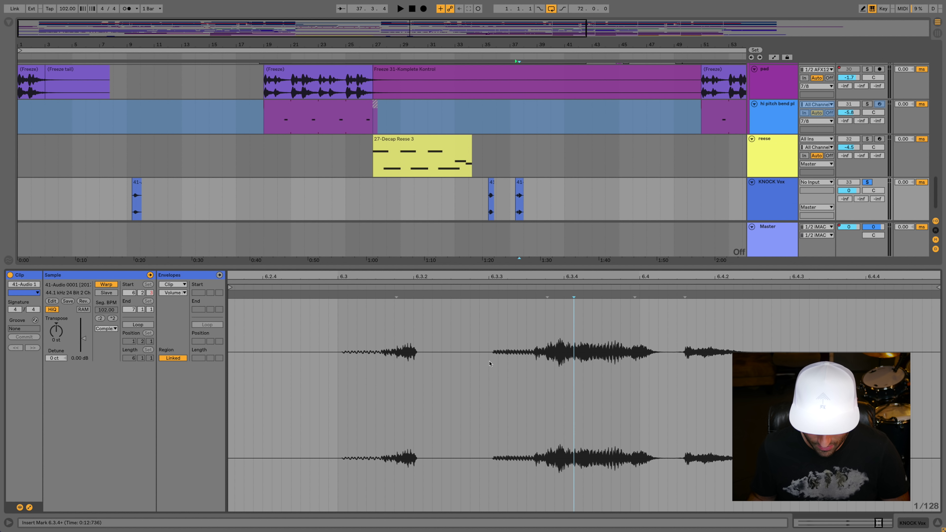
click(518, 210)
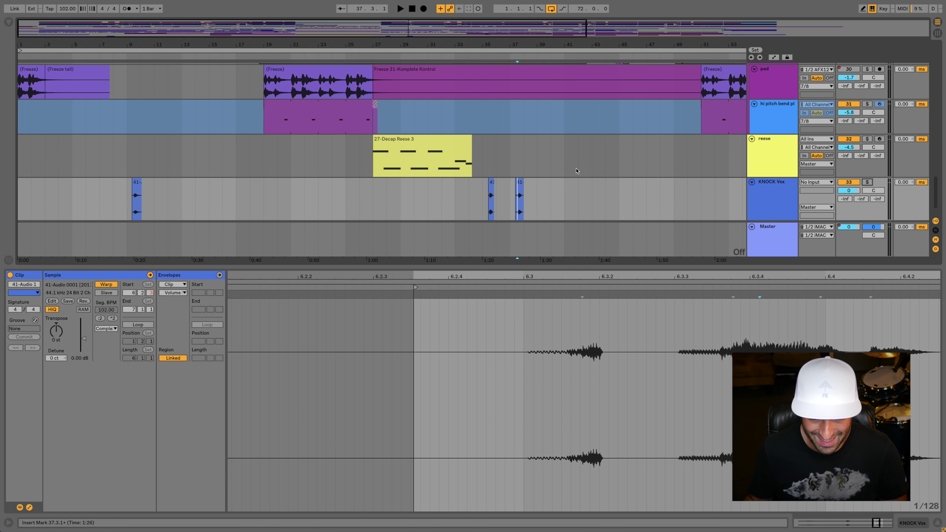
Step: Hide the browser, look over the tracks in the arrangement's second half, and show the device view with the whole song visible
scroll(567, 166, up, 1)
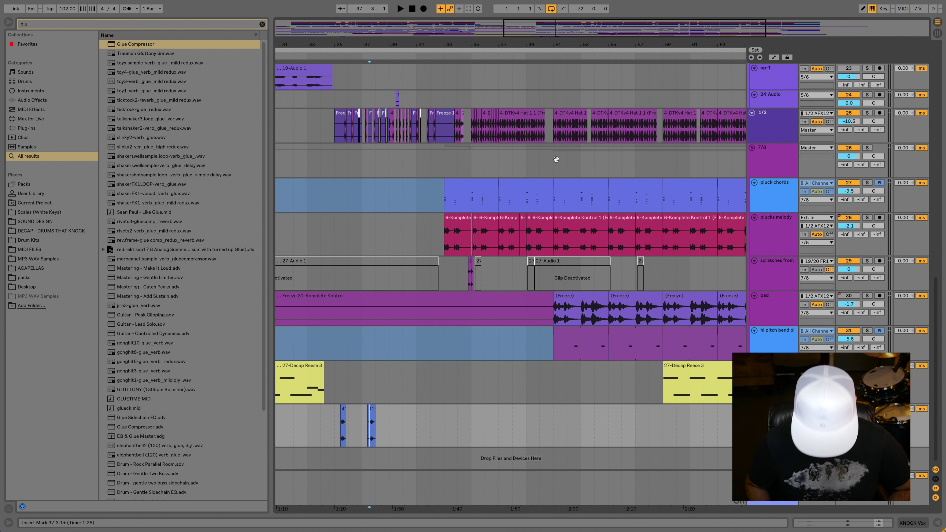
key(ctrl+alt+b)
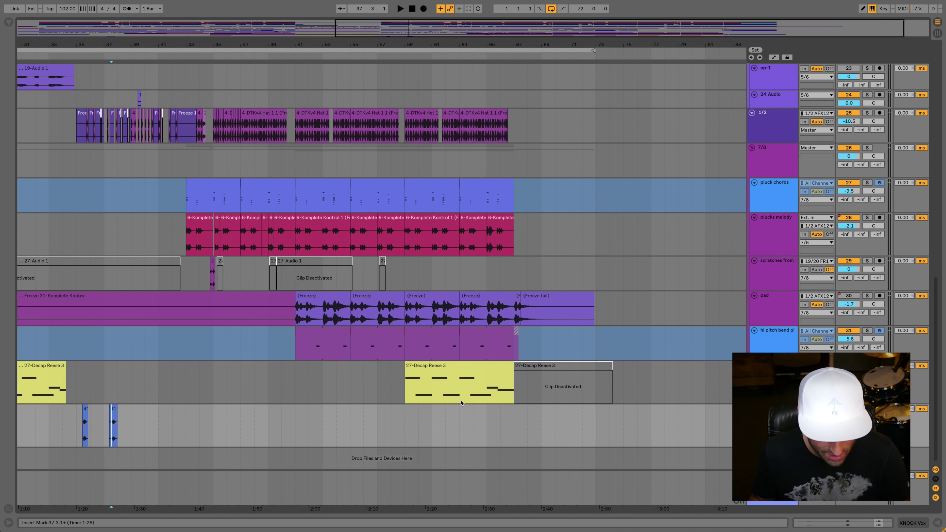
scroll(330, 286, up, 10)
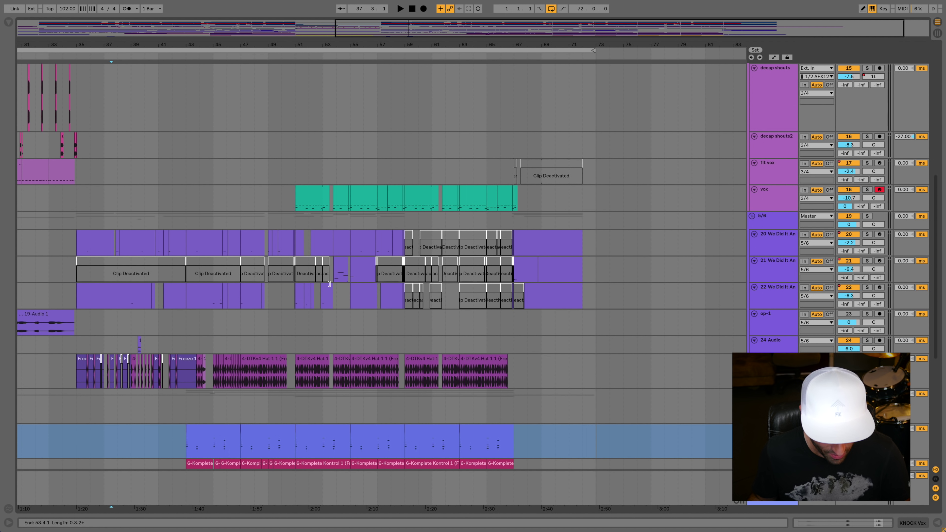
scroll(330, 285, down, 10)
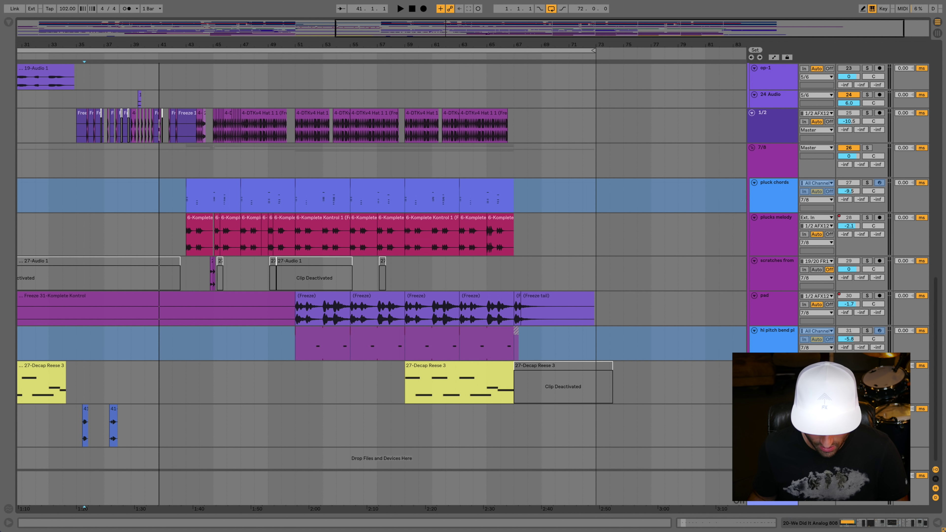
key(shift+Tab)
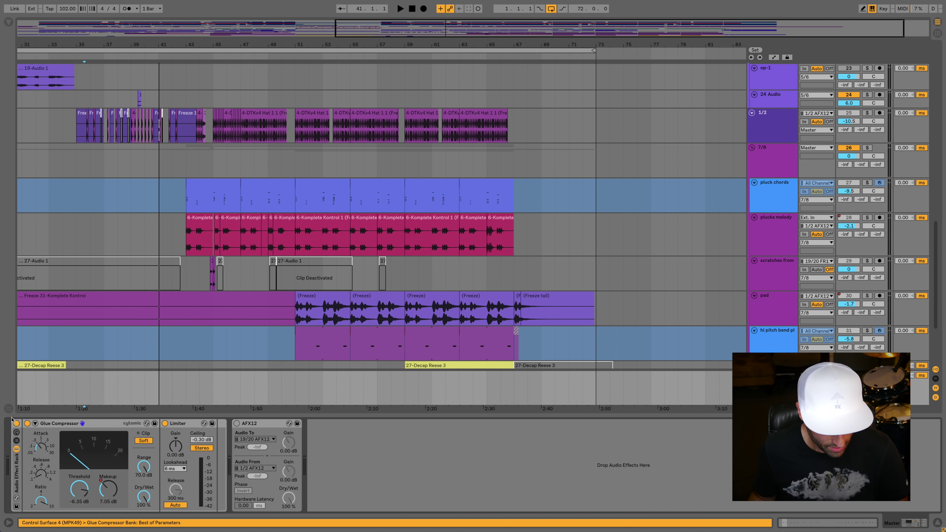
click(185, 274)
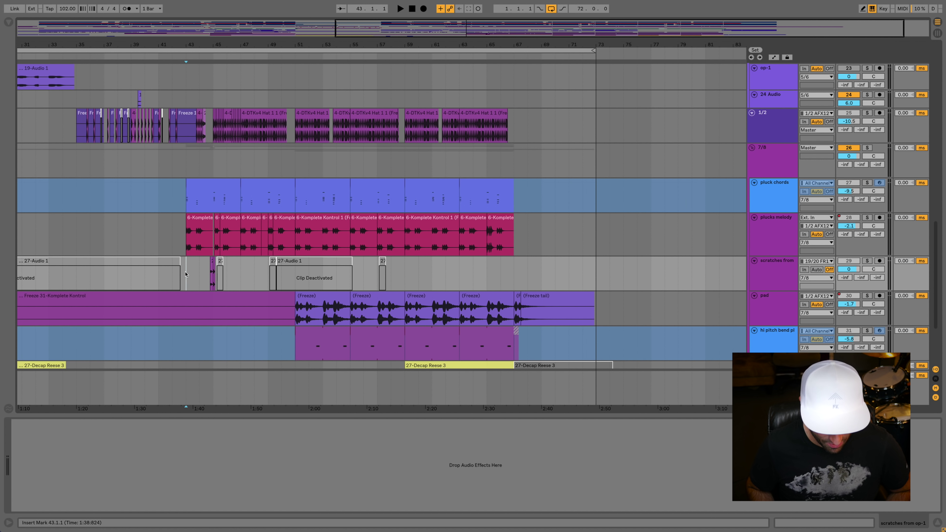
key(minus)
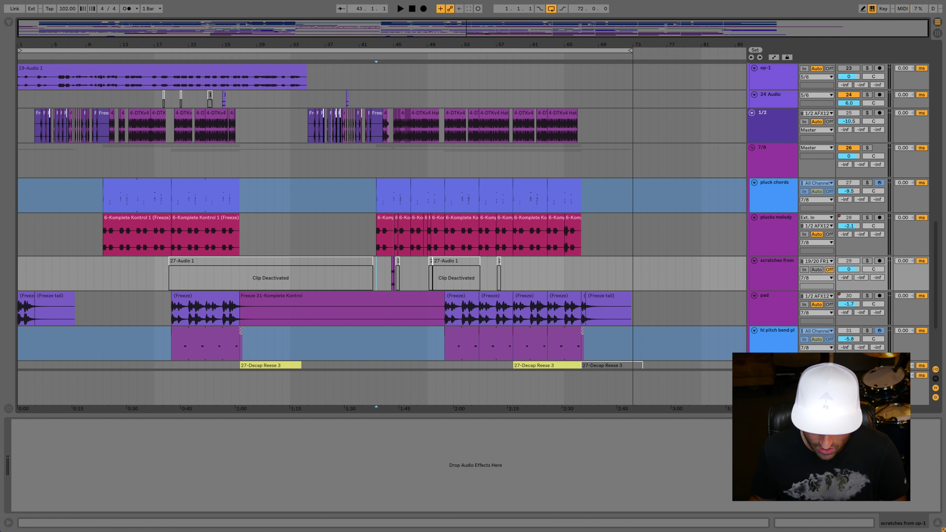
Step: Select the Master track and review the Glue Compressor and Limiter in its effect rack
click(774, 376)
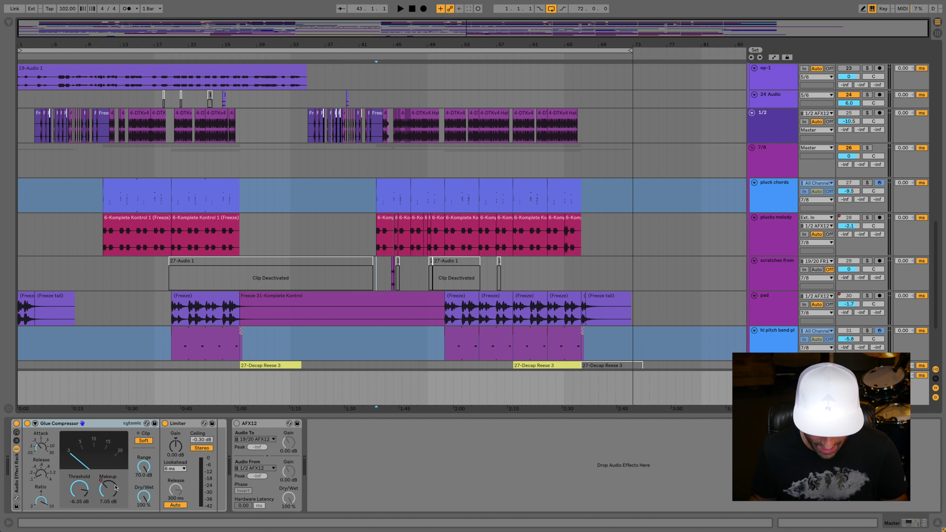
click(83, 496)
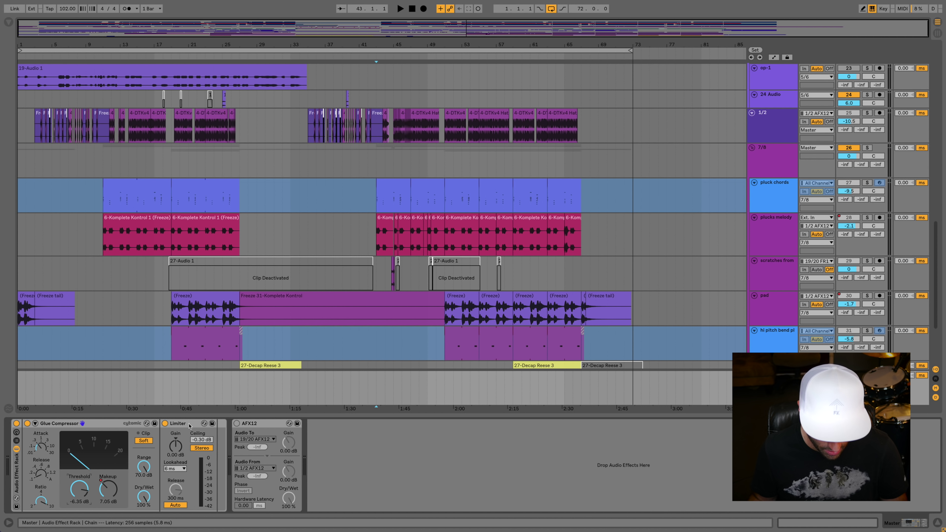
click(181, 428)
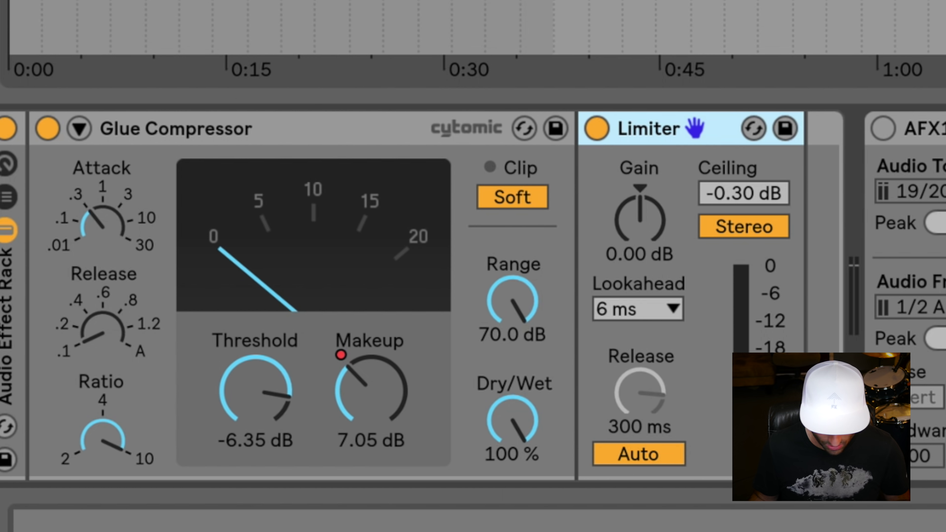
Step: Show the automation, examine the opening ramp of the Master's Glue Compressor Makeup gain, and play the song from the start
key(a)
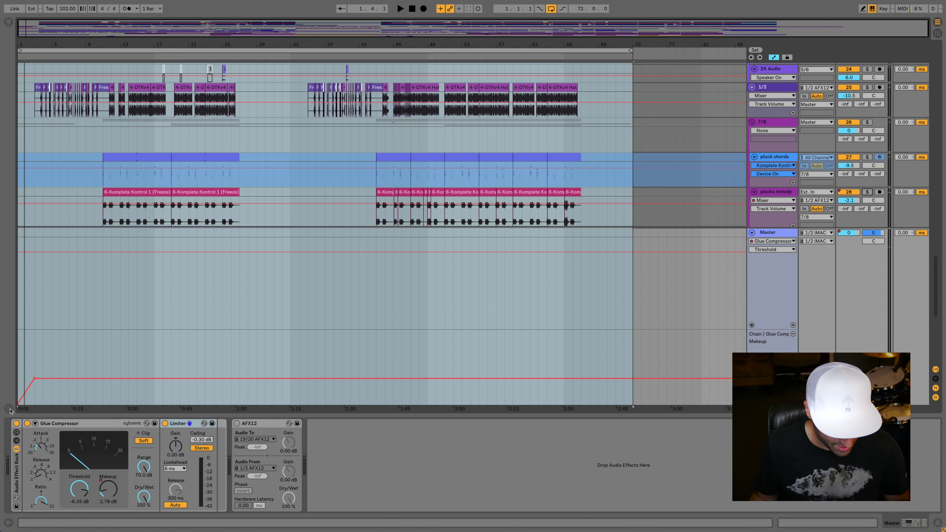
drag(17, 405, 31, 385)
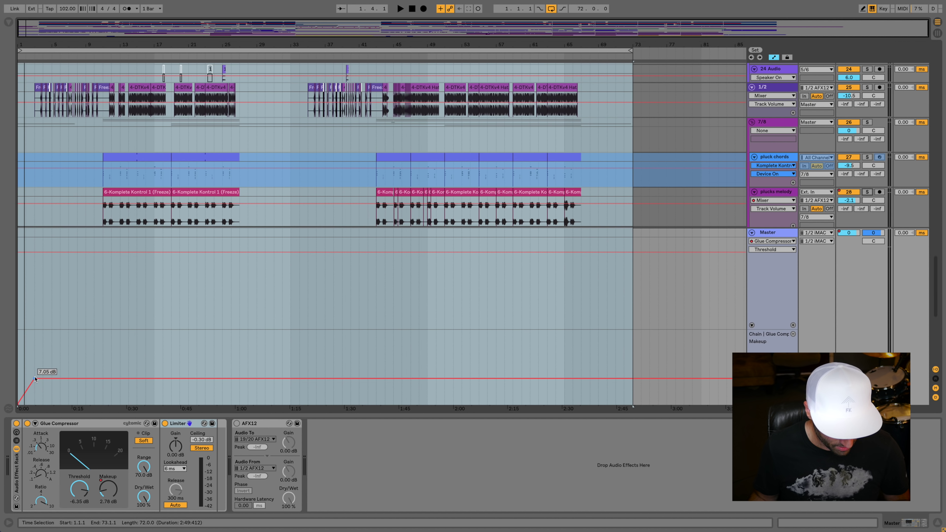
key(space)
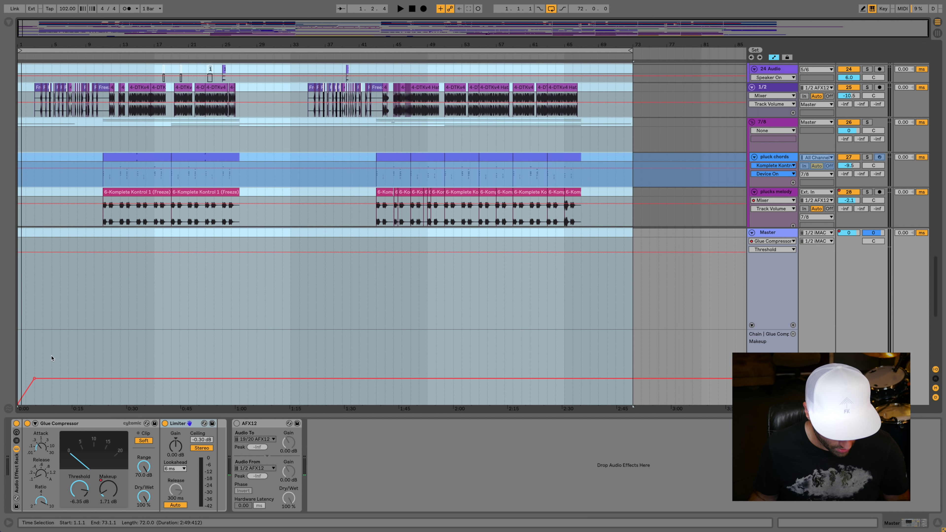
click(59, 359)
click(19, 368)
key(space)
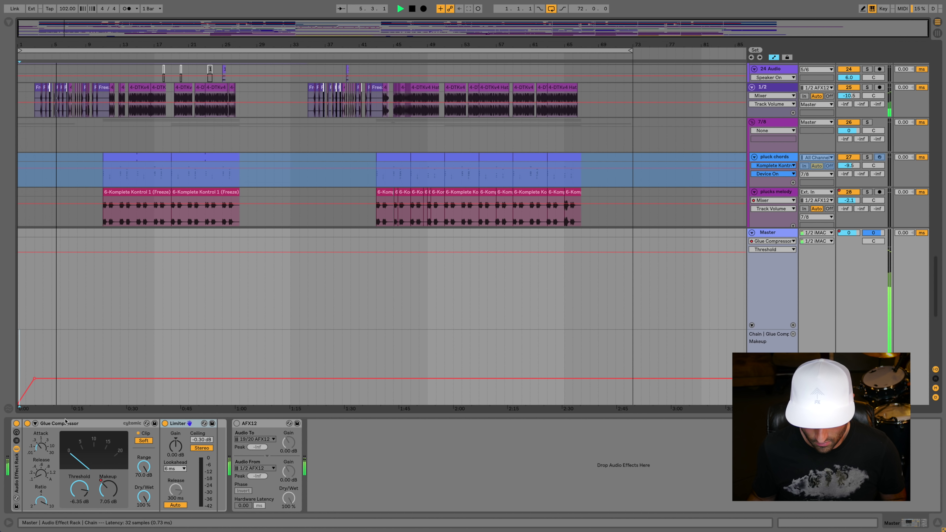
key(space)
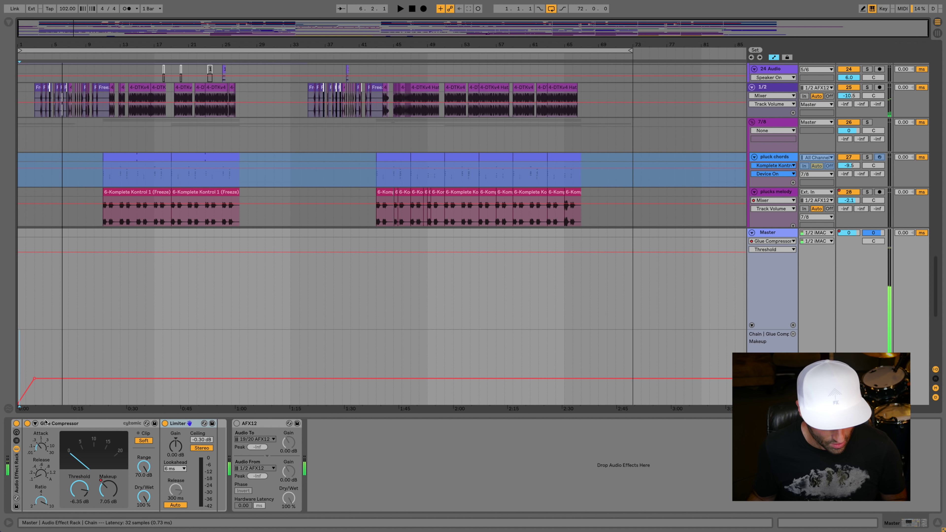
Step: Bypass the Master's Audio Effect Rack, play the mix from around bar 3 for comparison, and re-enable the rack
click(17, 425)
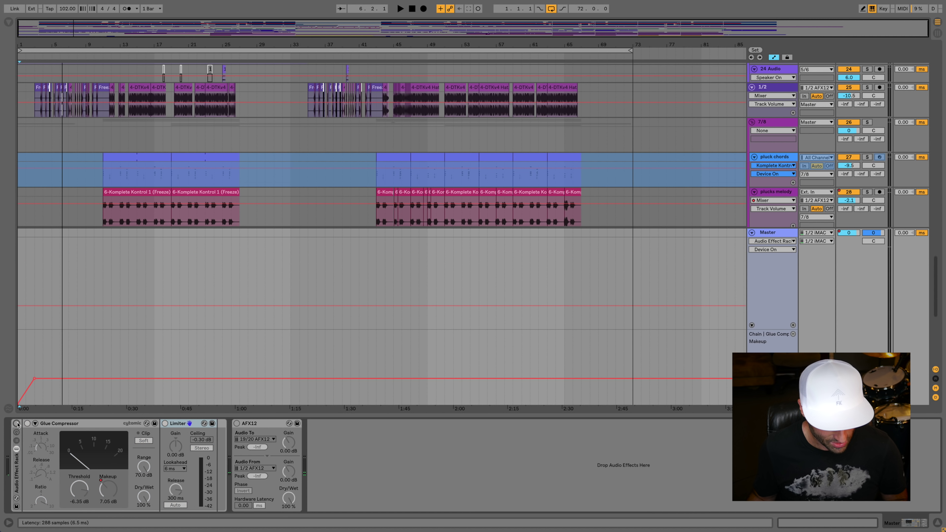
click(33, 358)
key(space)
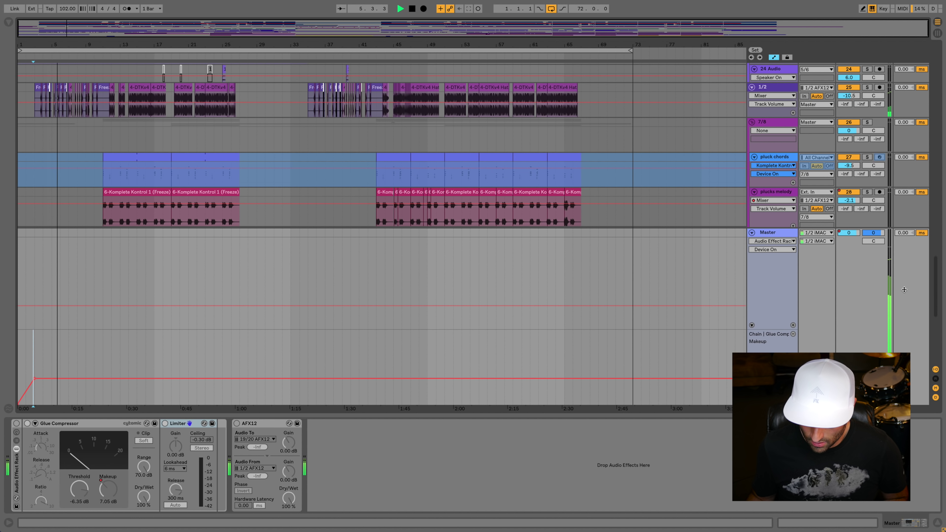
key(space)
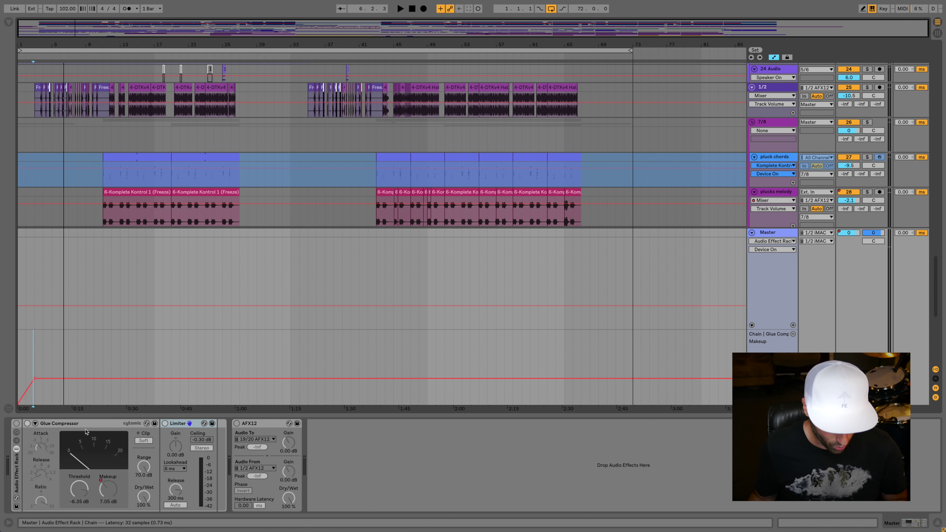
click(16, 424)
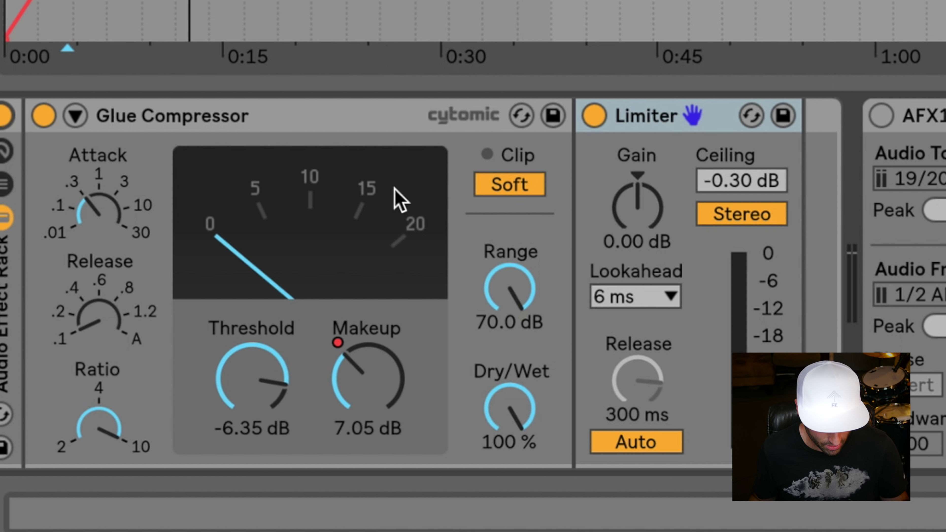
Step: Turn off the Glue Compressor's Soft clipping on the Master and play the mix from around bar 3
click(355, 112)
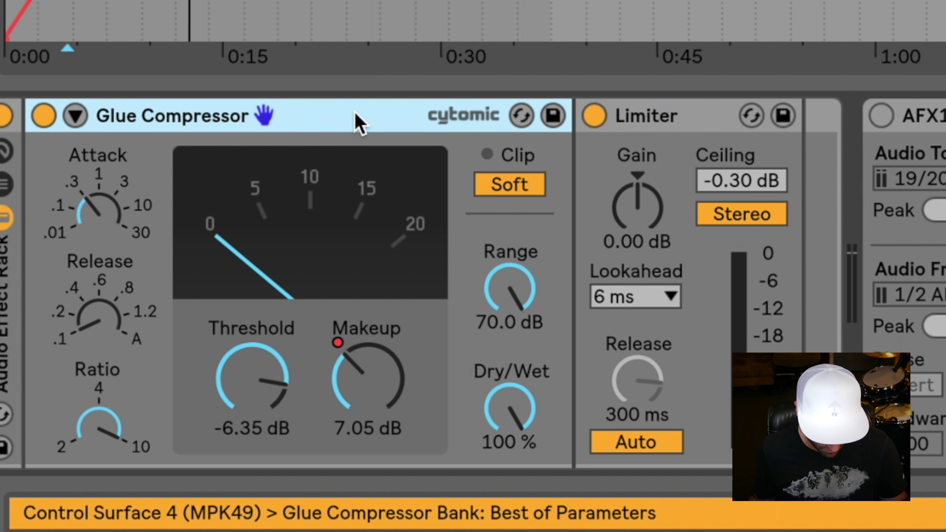
click(521, 193)
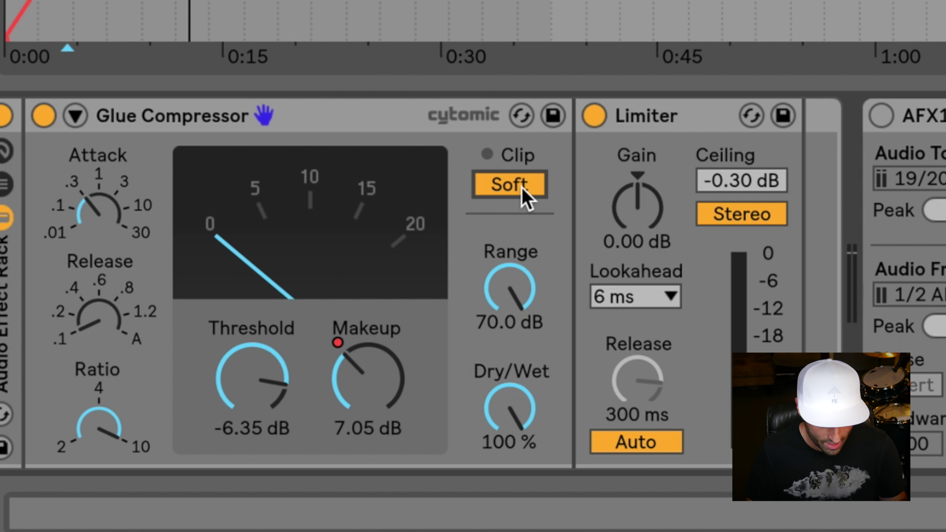
click(524, 193)
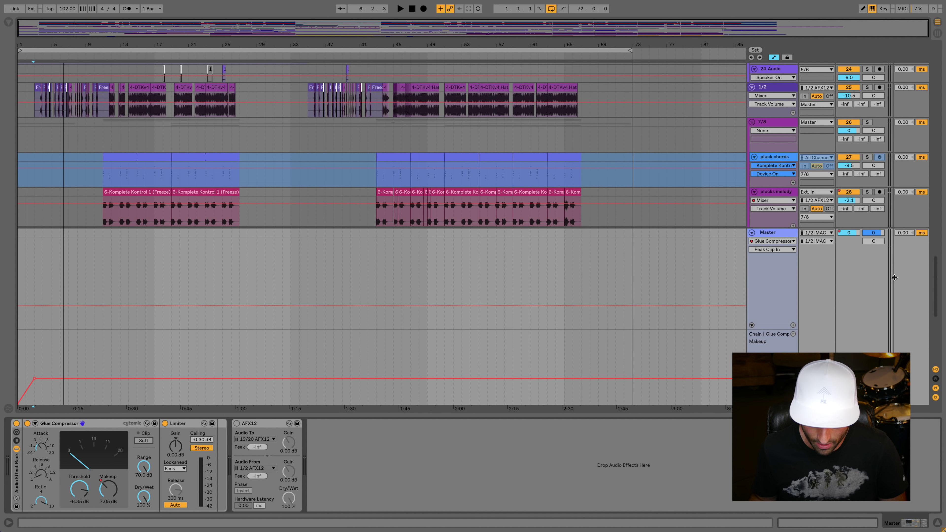
key(space)
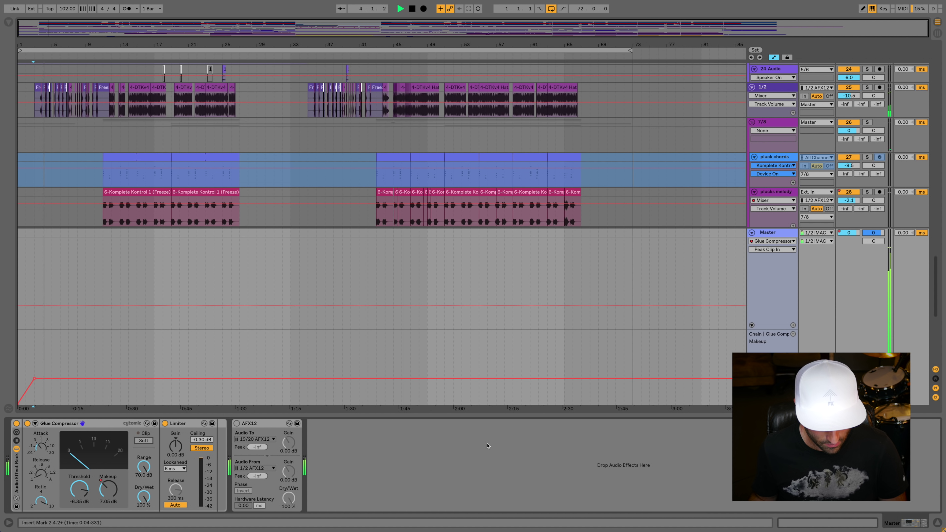
key(space)
key(space)
key(space)
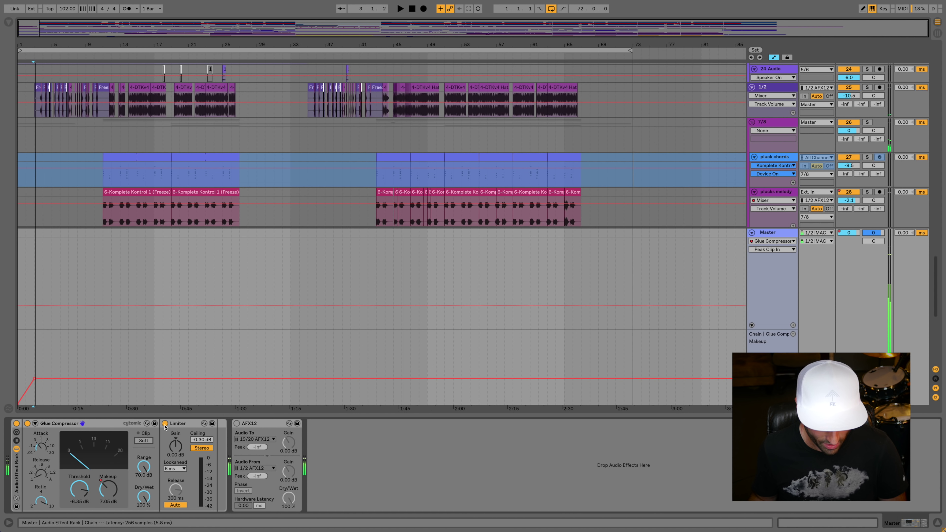
Step: Bypass the Master's Limiter, play the mix and check the Master level meter in Session View before returning to Arrangement View
click(165, 424)
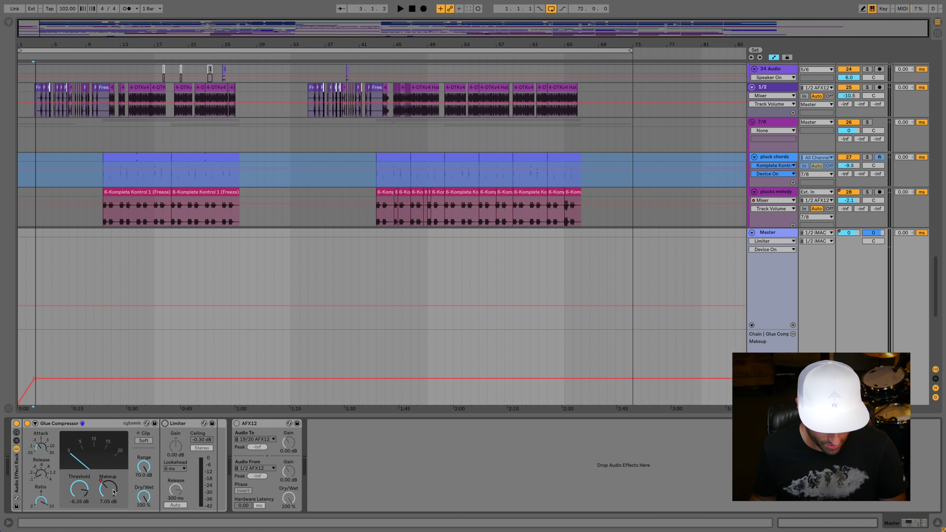
key(space)
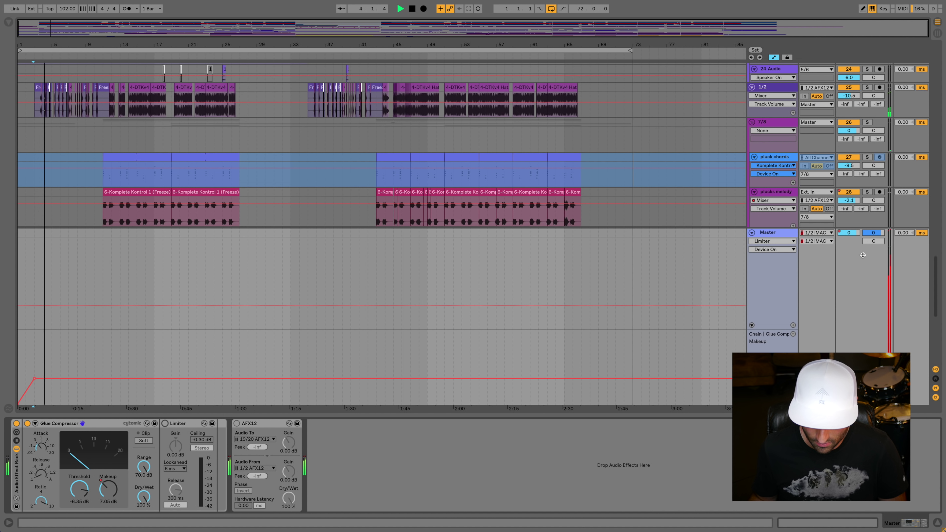
key(Tab)
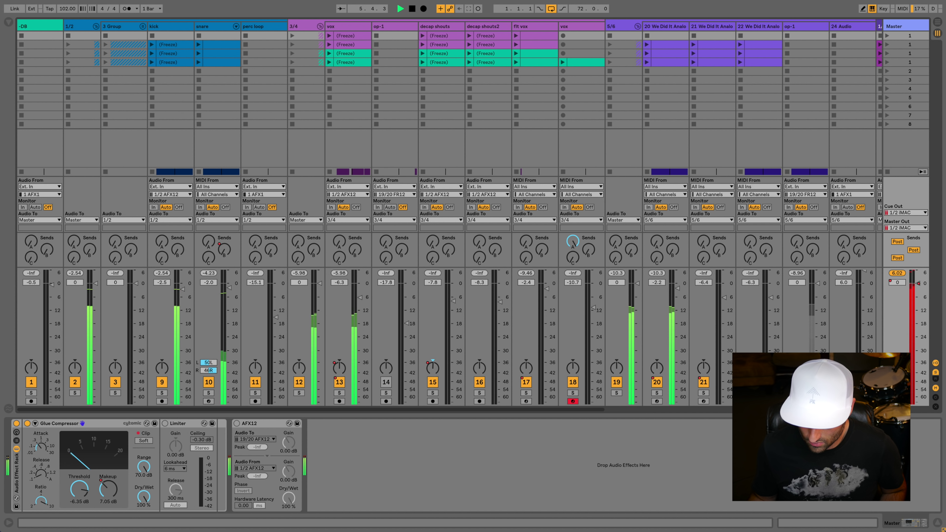
key(Tab)
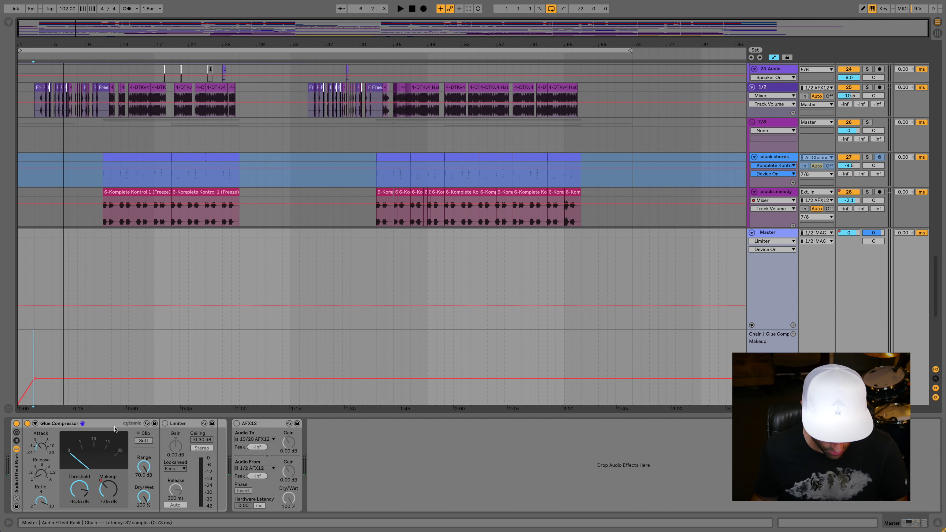
Step: Re-enable the Glue Compressor's Soft clipping and the Limiter, and play the mix from around bar 3
click(144, 441)
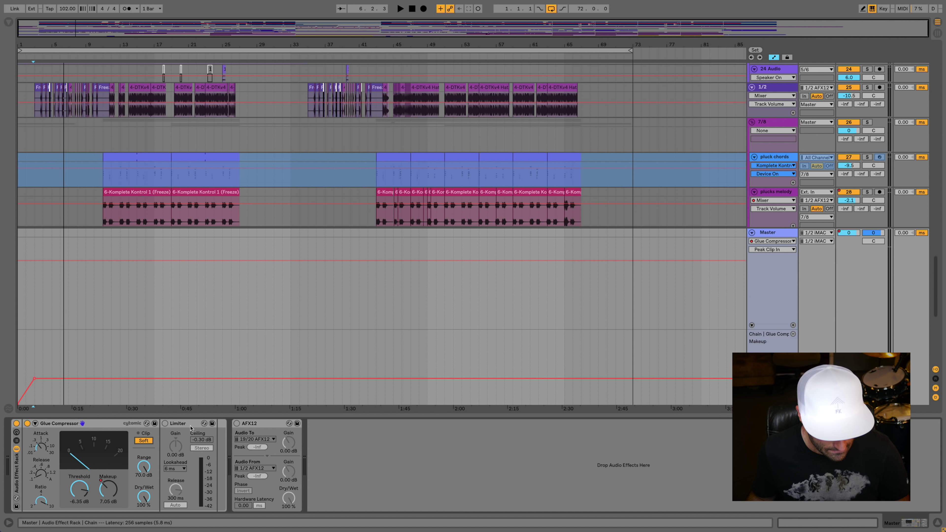
click(166, 424)
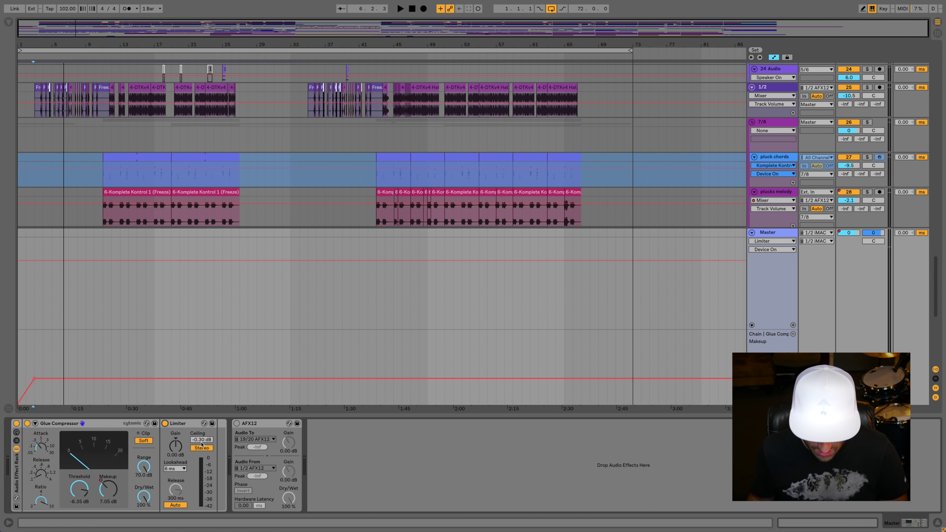
key(space)
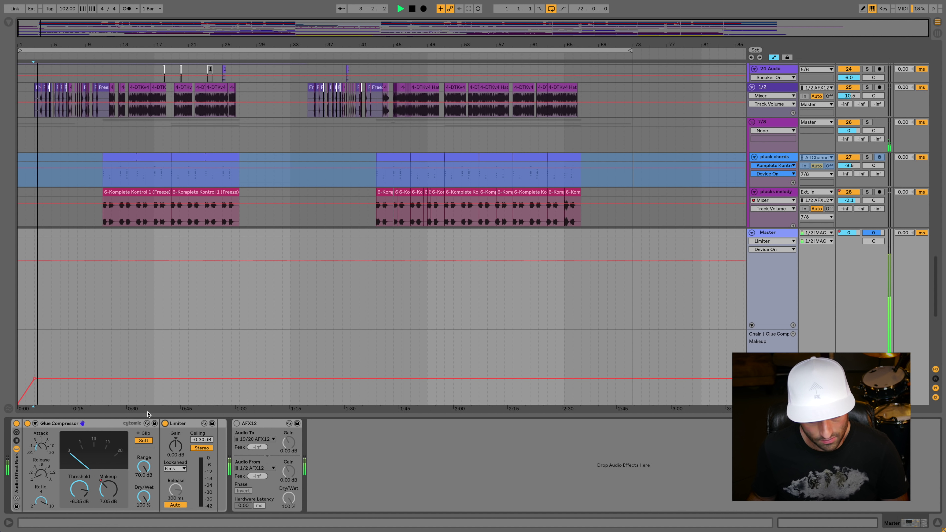